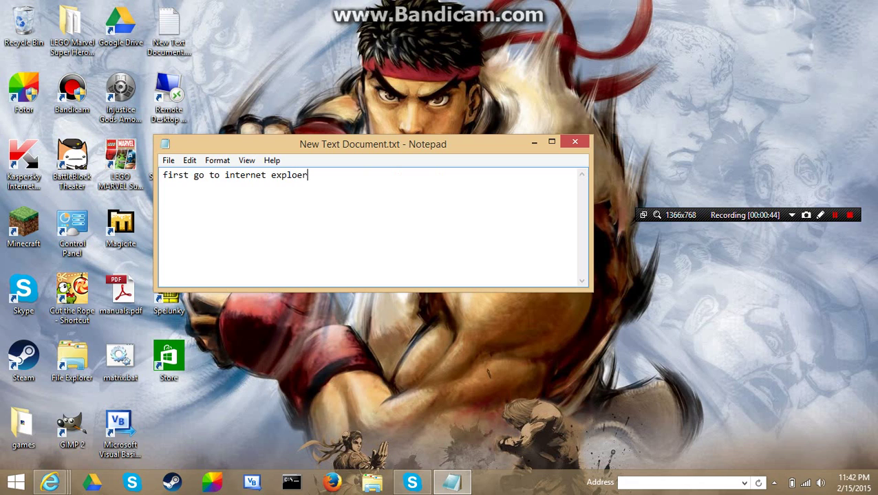
# - Minimize the note, switch to the "Take Ownership" page in Internet Explorer and return to its Google search results
pyautogui.click(534, 141)
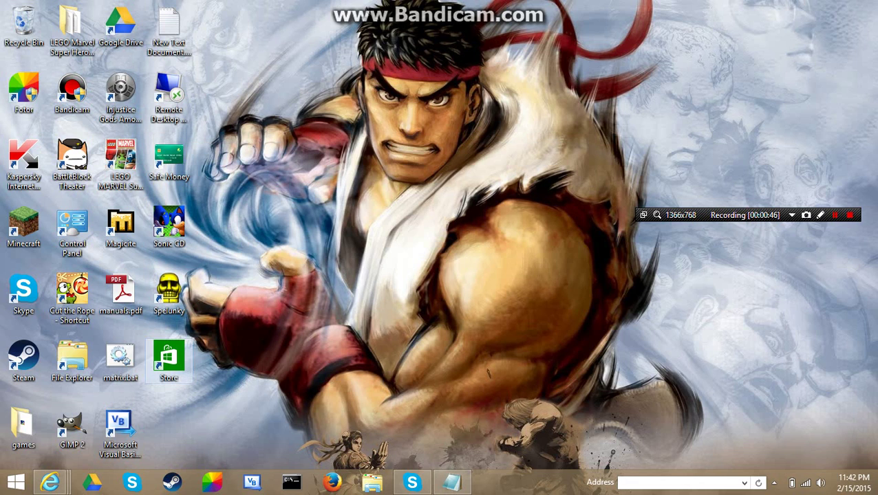
pyautogui.moveTo(49, 483)
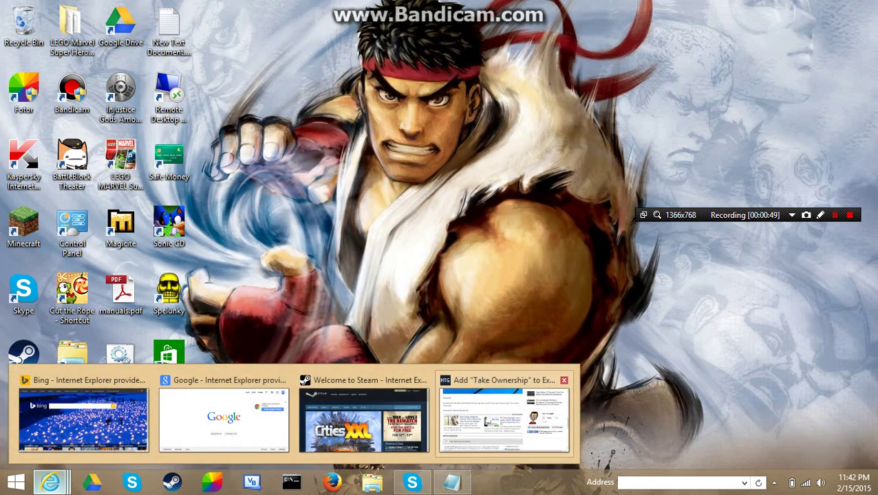
pyautogui.click(505, 416)
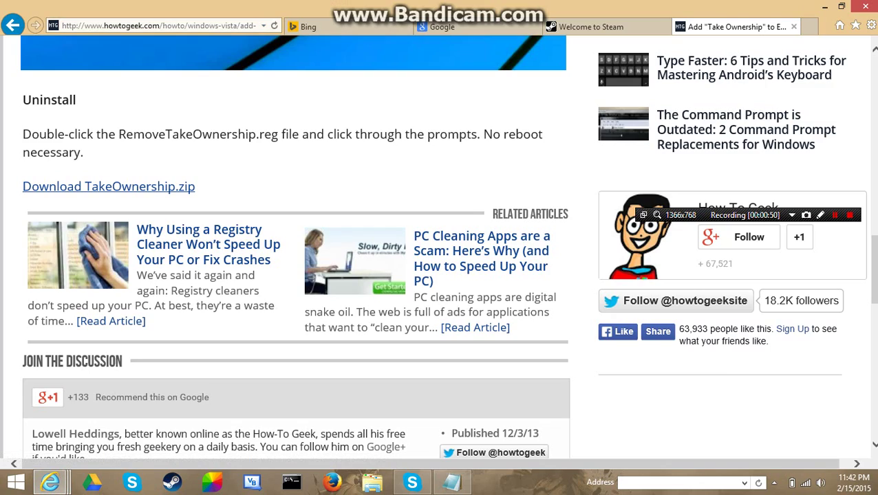
pyautogui.click(12, 24)
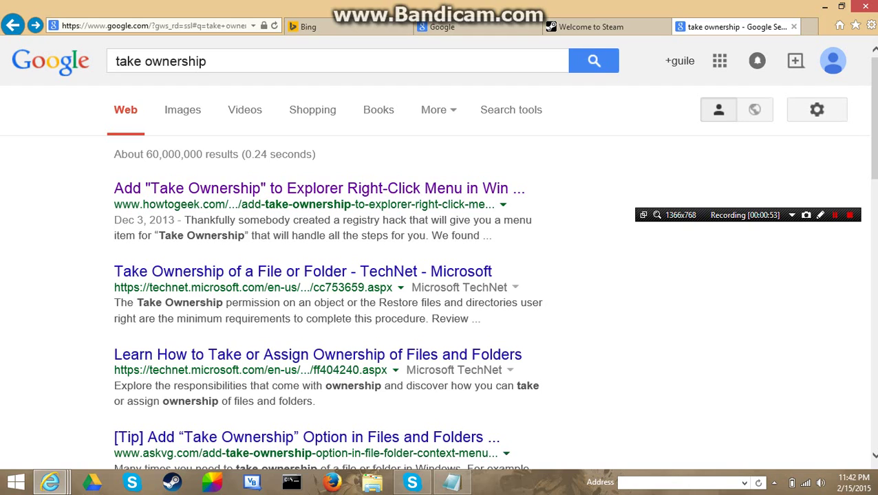
# - Move the Notepad window lower over the search results and replace its text with "go to how to geek.com"
pyautogui.click(452, 482)
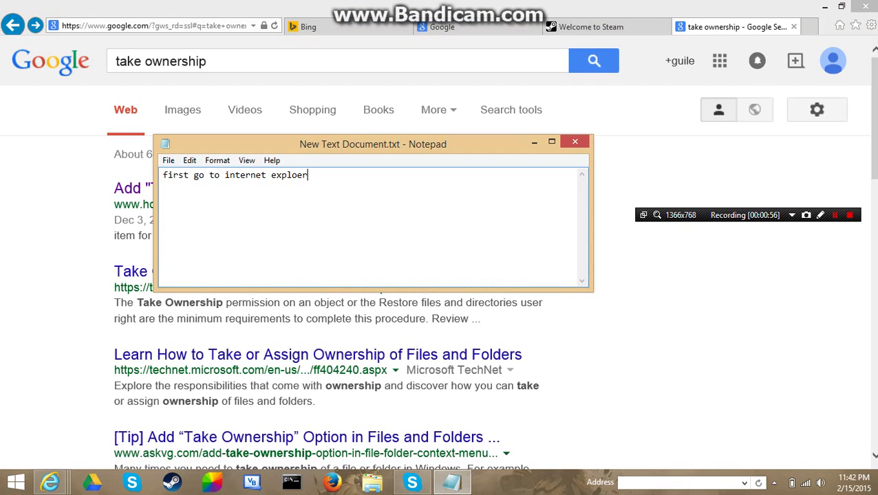
pyautogui.moveTo(373, 144); pyautogui.dragTo(447, 264)
pyautogui.press('BackSpace')
pyautogui.press('BackSpace')
pyautogui.press('BackSpace')
pyautogui.press('BackSpace')
pyautogui.press('BackSpace')
pyautogui.press('BackSpace')
pyautogui.press('BackSpace')
pyautogui.press('BackSpace')
pyautogui.press('BackSpace')
pyautogui.press('BackSpace')
pyautogui.press('BackSpace')
pyautogui.press('BackSpace')
pyautogui.press('BackSpace')
pyautogui.press('BackSpace')
pyautogui.press('BackSpace')
pyautogui.press('BackSpace')
pyautogui.press('BackSpace')
pyautogui.press('BackSpace')
pyautogui.press('BackSpace')
pyautogui.press('BackSpace')
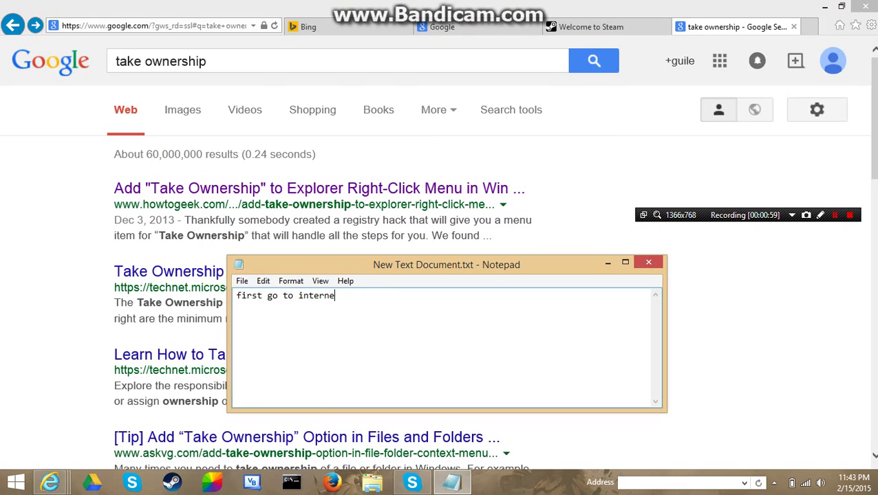
pyautogui.write('go to ')
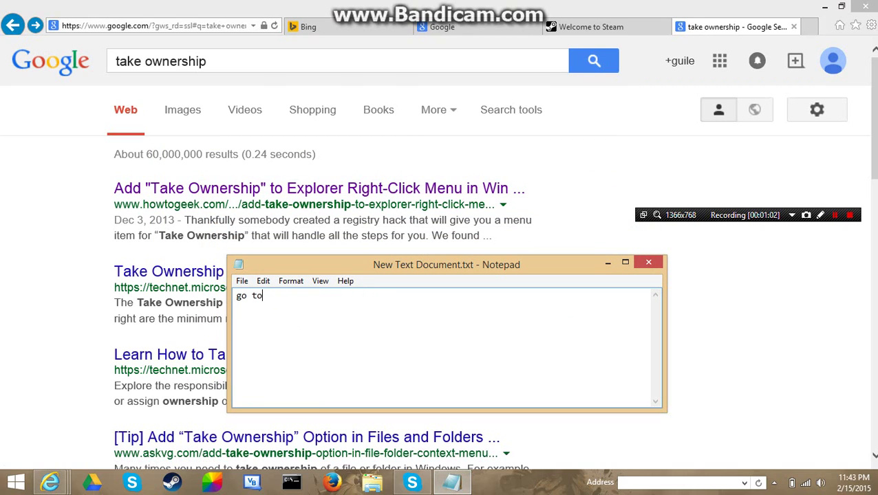
pyautogui.write('how to geek.com')
# - Open the How-To Geek article on adding "Take Ownership" to the Explorer menu from the Google results
pyautogui.click(319, 188)
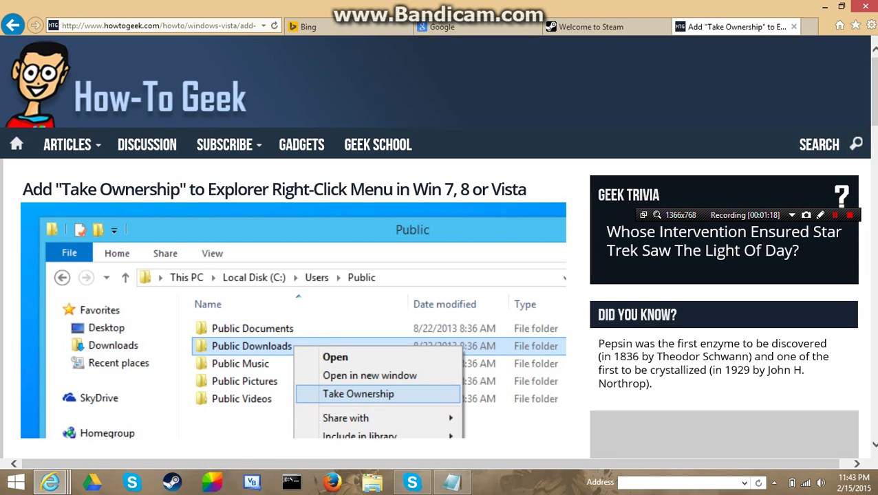
pyautogui.scroll(-4, 437, 246)
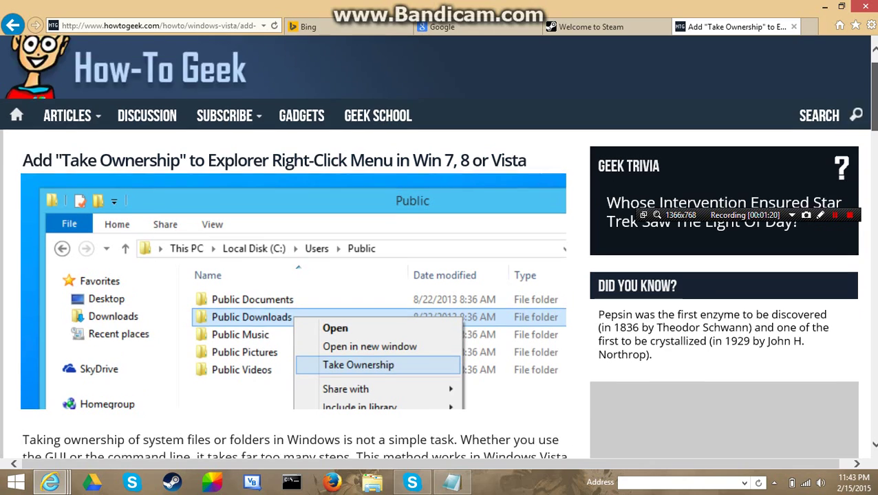
# - Replace Notepad's text with "taking ownership of a file is very hard to do and with this regristy hack you can take ownership of any file ANY FILE!!!!!!!!!!!!"
pyautogui.click(452, 482)
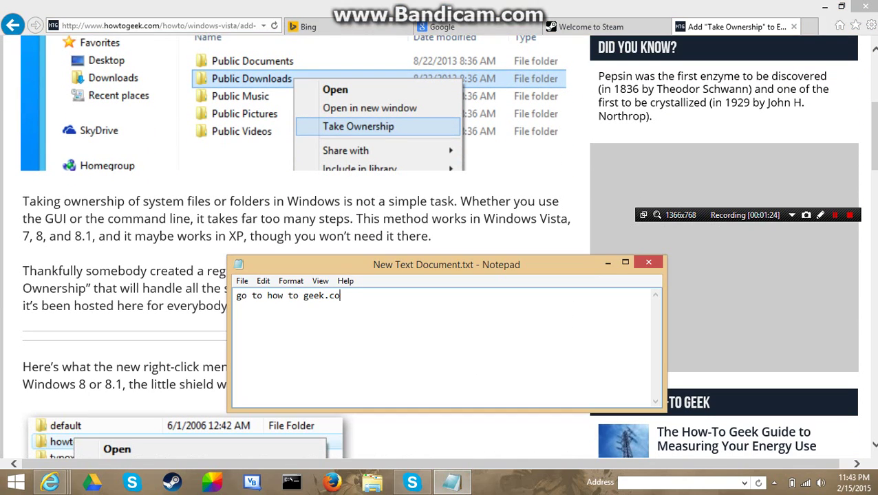
pyautogui.press('BackSpace')
pyautogui.press('BackSpace')
pyautogui.press('BackSpace')
pyautogui.press('BackSpace')
pyautogui.press('BackSpace')
pyautogui.press('BackSpace')
pyautogui.press('BackSpace')
pyautogui.press('BackSpace')
pyautogui.press('BackSpace')
pyautogui.press('BackSpace')
pyautogui.press('BackSpace')
pyautogui.press('BackSpace')
pyautogui.press('BackSpace')
pyautogui.press('BackSpace')
pyautogui.press('BackSpace')
pyautogui.press('BackSpace')
pyautogui.press('BackSpace')
pyautogui.press('BackSpace')
pyautogui.press('BackSpace')
pyautogui.press('BackSpace')
pyautogui.write('taking ow')
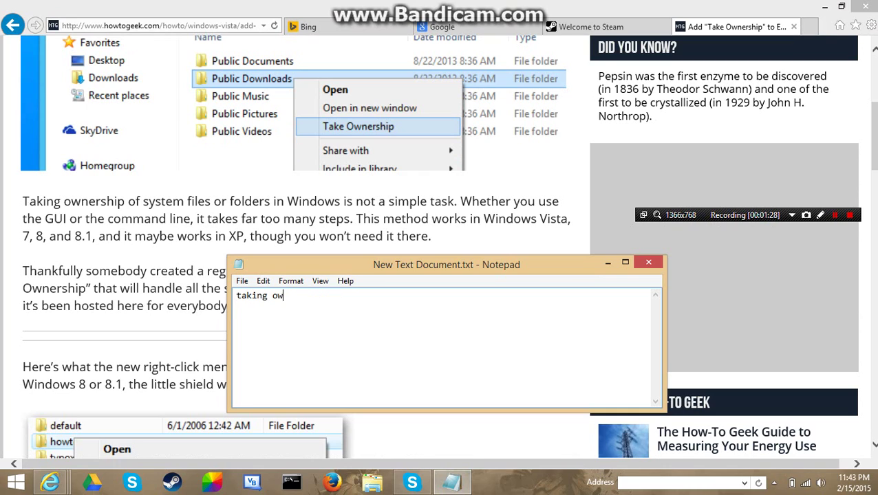
pyautogui.write('nership of a file is ')
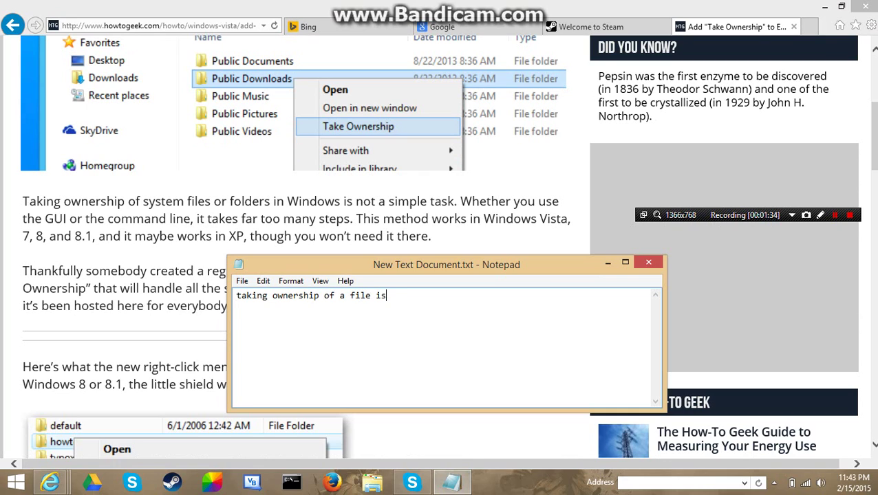
pyautogui.write('very hard to do and')
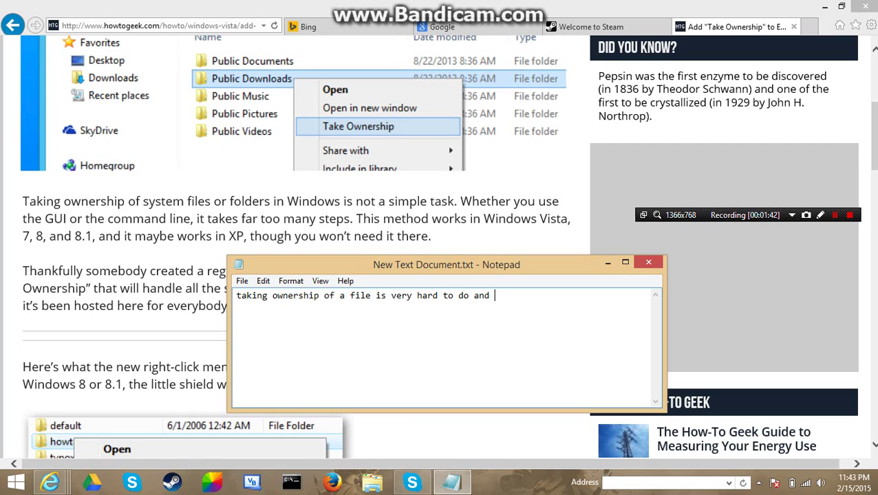
pyautogui.write(' with this regrist')
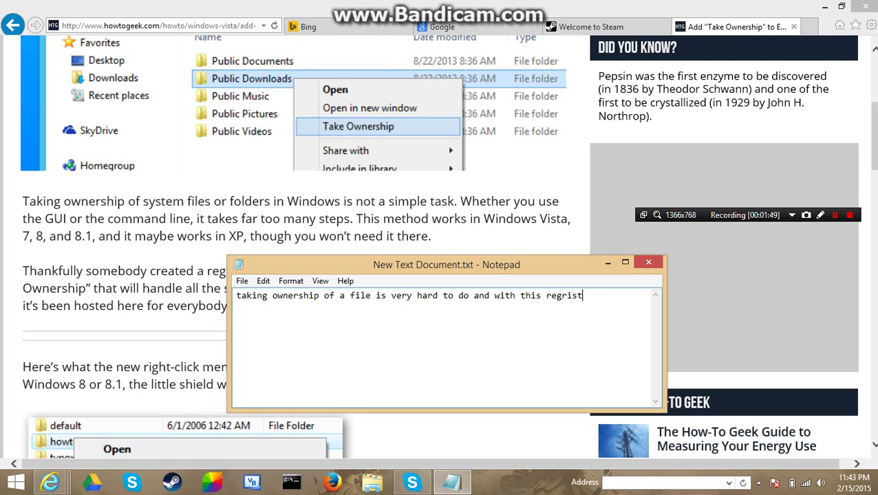
pyautogui.write('y hack you can take ')
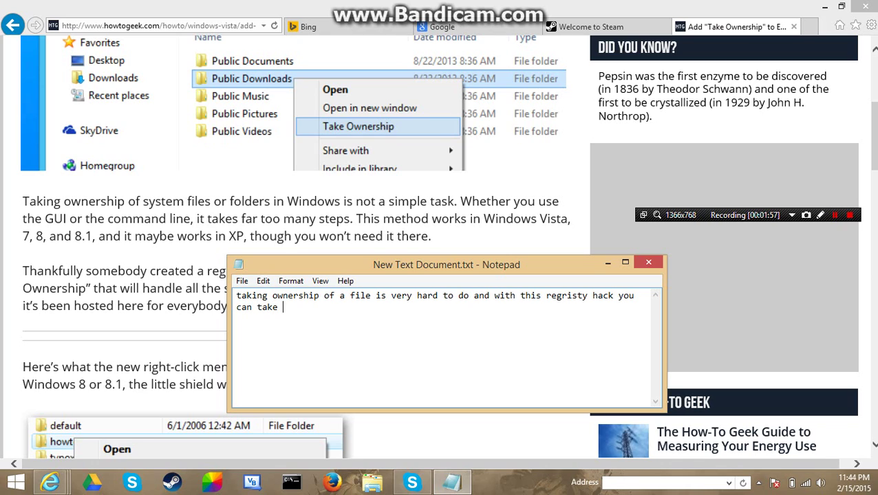
pyautogui.write('ownership of a')
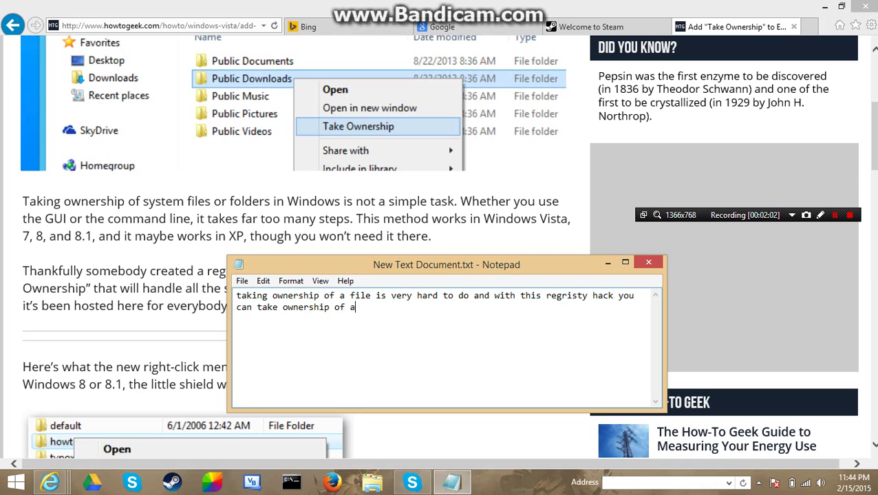
pyautogui.write('ny file ANY FILE')
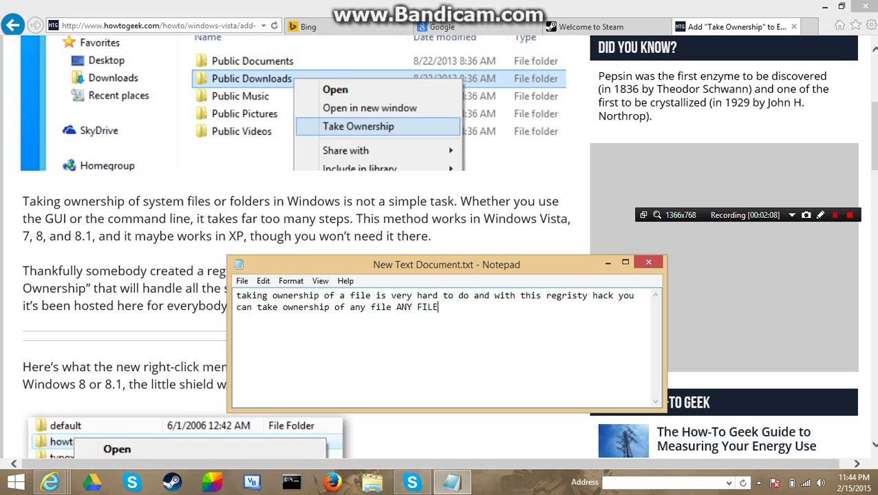
pyautogui.write('!!!!!!!!!!!!')
# - Erase the whole ownership explanation from the note and write "downloa it" instead
pyautogui.press('BackSpace')
pyautogui.press('BackSpace')
pyautogui.press('BackSpace')
pyautogui.press('BackSpace')
pyautogui.press('BackSpace')
pyautogui.press('BackSpace')
pyautogui.press('BackSpace')
pyautogui.press('BackSpace')
pyautogui.press('BackSpace')
pyautogui.press('BackSpace')
pyautogui.press('BackSpace')
pyautogui.press('BackSpace')
pyautogui.press('BackSpace')
pyautogui.press('BackSpace')
pyautogui.press('BackSpace')
pyautogui.press('BackSpace')
pyautogui.press('BackSpace')
pyautogui.press('BackSpace')
pyautogui.press('BackSpace')
pyautogui.press('BackSpace')
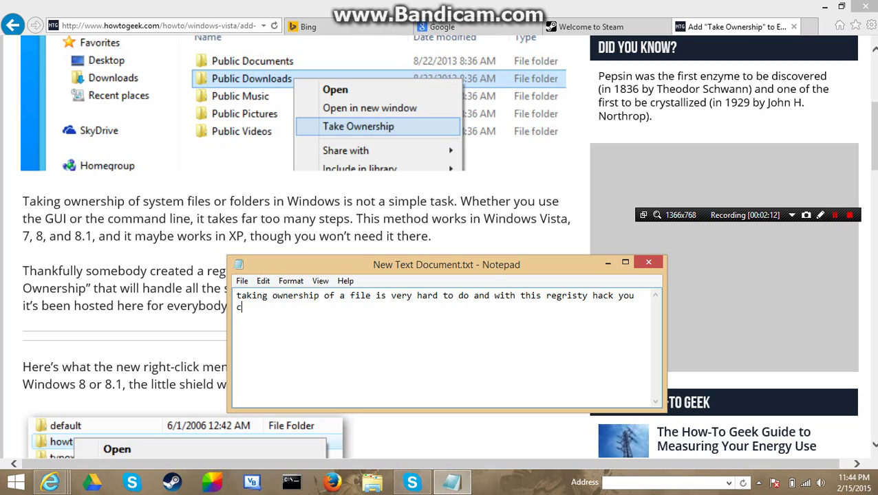
pyautogui.press('BackSpace')
pyautogui.press('BackSpace')
pyautogui.press('BackSpace')
pyautogui.press('BackSpace')
pyautogui.press('BackSpace')
pyautogui.press('BackSpace')
pyautogui.press('BackSpace')
pyautogui.press('BackSpace')
pyautogui.press('BackSpace')
pyautogui.press('BackSpace')
pyautogui.press('BackSpace')
pyautogui.press('BackSpace')
pyautogui.press('BackSpace')
pyautogui.press('BackSpace')
pyautogui.press('BackSpace')
pyautogui.press('BackSpace')
pyautogui.press('BackSpace')
pyautogui.press('BackSpace')
pyautogui.press('BackSpace')
pyautogui.press('BackSpace')
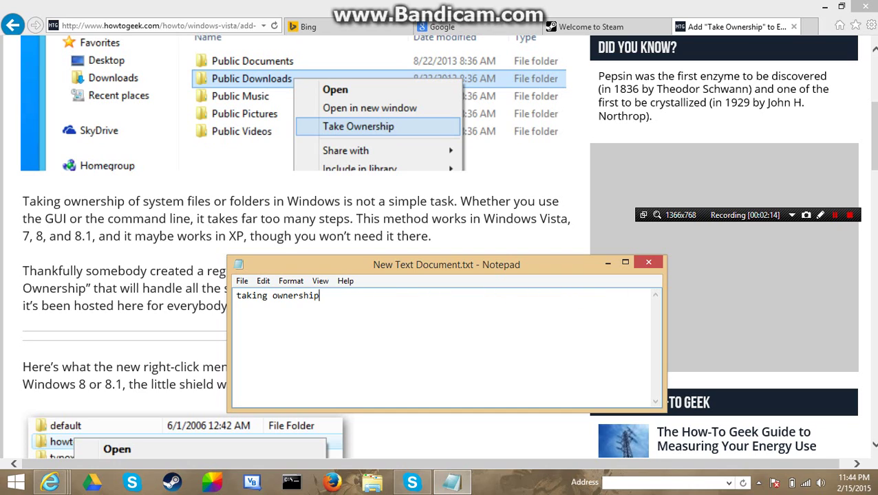
pyautogui.press('BackSpace')
pyautogui.press('BackSpace')
pyautogui.press('BackSpace')
pyautogui.press('BackSpace')
pyautogui.press('BackSpace')
pyautogui.press('BackSpace')
pyautogui.press('BackSpace')
pyautogui.press('BackSpace')
pyautogui.press('BackSpace')
pyautogui.press('BackSpace')
pyautogui.press('BackSpace')
pyautogui.press('BackSpace')
pyautogui.press('BackSpace')
pyautogui.press('BackSpace')
pyautogui.press('BackSpace')
pyautogui.press('BackSpace')
pyautogui.write('downloa it')
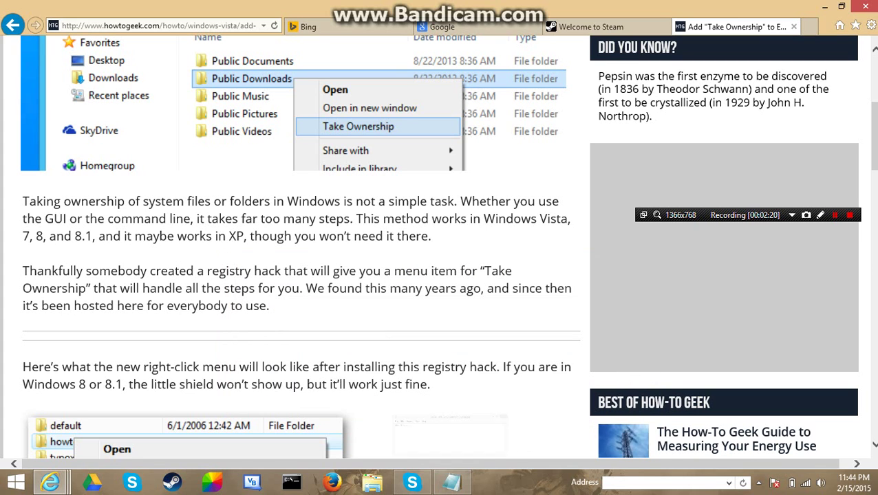
# - Minimize the note, then download TakeOwnership.zip from the How-To Geek article and open it without saving
pyautogui.click(607, 262)
pyautogui.scroll(-8, 440, 247)
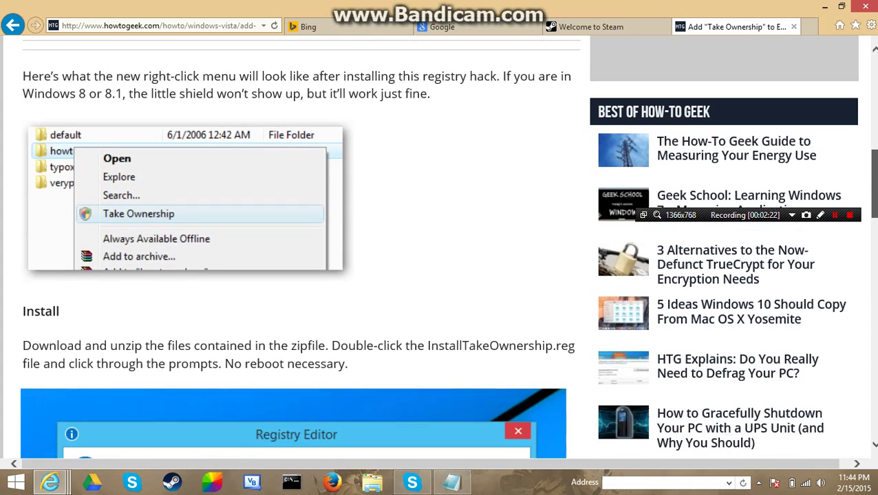
pyautogui.scroll(-5, 440, 248)
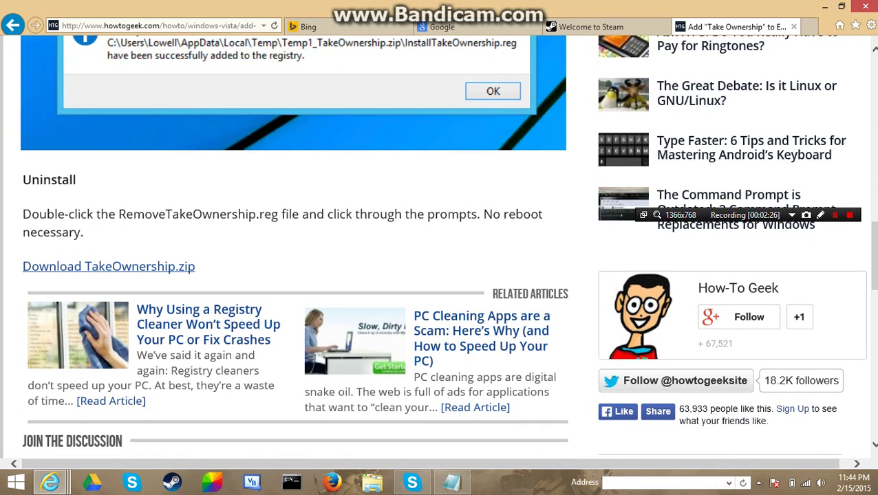
pyautogui.click(109, 266)
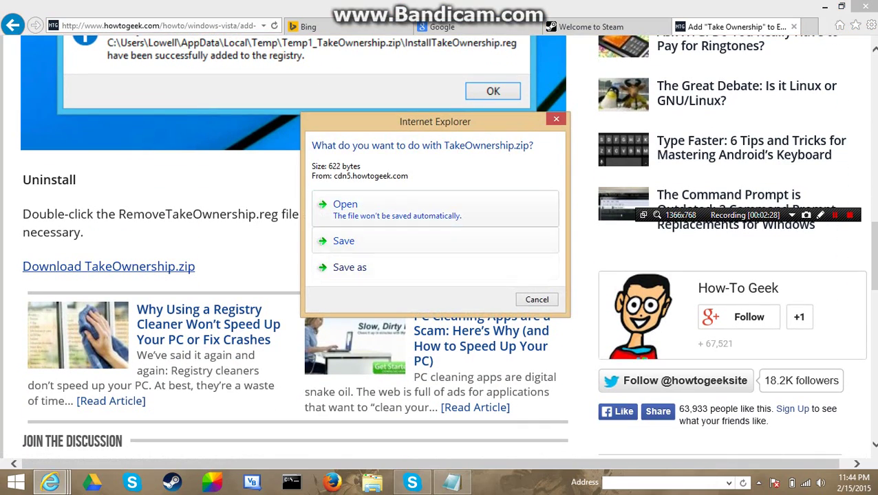
pyautogui.click(435, 210)
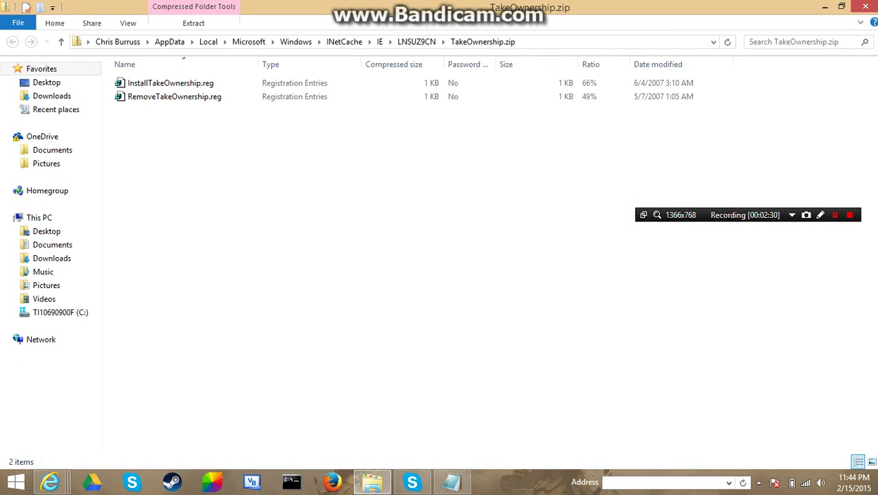
# - Bring back the Notepad note and replace its text with "copy it into your c drive or where evr you can find it"
pyautogui.click(452, 482)
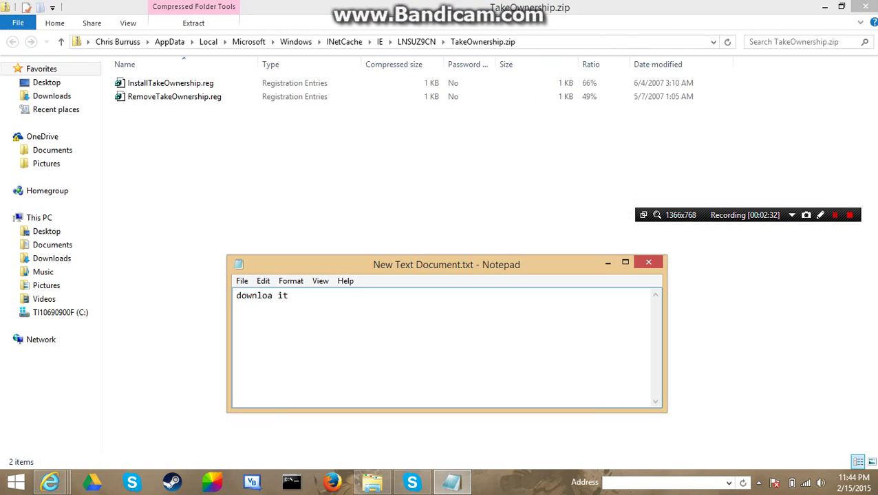
pyautogui.press('BackSpace')
pyautogui.press('BackSpace')
pyautogui.press('BackSpace')
pyautogui.press('BackSpace')
pyautogui.press('BackSpace')
pyautogui.press('BackSpace')
pyautogui.press('BackSpace')
pyautogui.press('BackSpace')
pyautogui.press('BackSpace')
pyautogui.press('BackSpace')
pyautogui.write('copy it into your c')
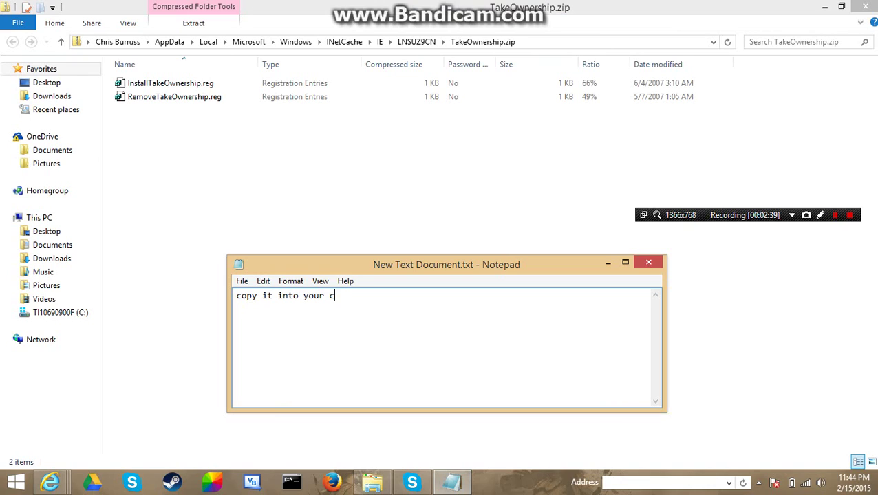
pyautogui.write(' drive or where ev')
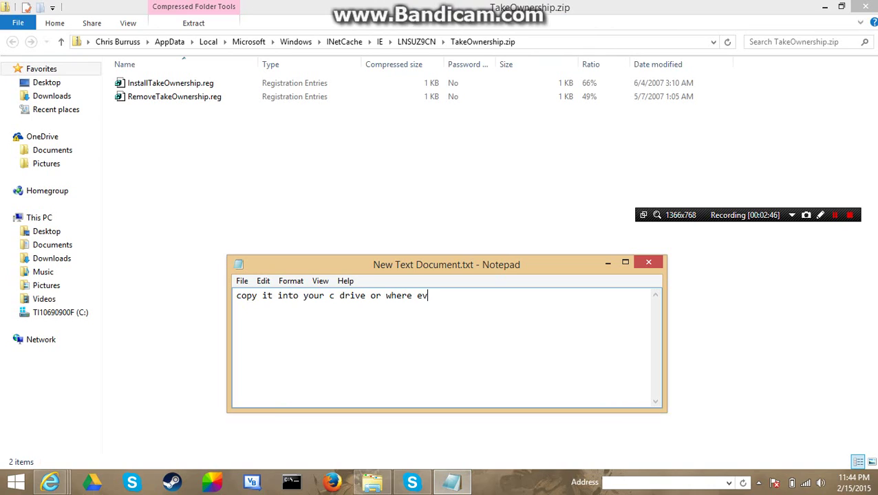
pyautogui.write('r you can find it')
# - Erase the whole copying instruction from the note and minimize Notepad
pyautogui.press('BackSpace')
pyautogui.press('BackSpace')
pyautogui.press('BackSpace')
pyautogui.press('BackSpace')
pyautogui.press('BackSpace')
pyautogui.press('BackSpace')
pyautogui.press('BackSpace')
pyautogui.press('BackSpace')
pyautogui.press('BackSpace')
pyautogui.press('BackSpace')
pyautogui.press('BackSpace')
pyautogui.press('BackSpace')
pyautogui.press('BackSpace')
pyautogui.press('BackSpace')
pyautogui.press('BackSpace')
pyautogui.press('BackSpace')
pyautogui.press('BackSpace')
pyautogui.press('BackSpace')
pyautogui.press('BackSpace')
pyautogui.press('BackSpace')
pyautogui.press('BackSpace')
pyautogui.press('BackSpace')
pyautogui.press('BackSpace')
pyautogui.press('BackSpace')
pyautogui.press('BackSpace')
pyautogui.press('BackSpace')
pyautogui.press('BackSpace')
pyautogui.press('BackSpace')
pyautogui.press('BackSpace')
pyautogui.press('BackSpace')
pyautogui.press('BackSpace')
pyautogui.press('BackSpace')
pyautogui.press('BackSpace')
pyautogui.press('BackSpace')
pyautogui.press('BackSpace')
pyautogui.press('BackSpace')
pyautogui.press('BackSpace')
pyautogui.press('BackSpace')
pyautogui.press('BackSpace')
pyautogui.press('BackSpace')
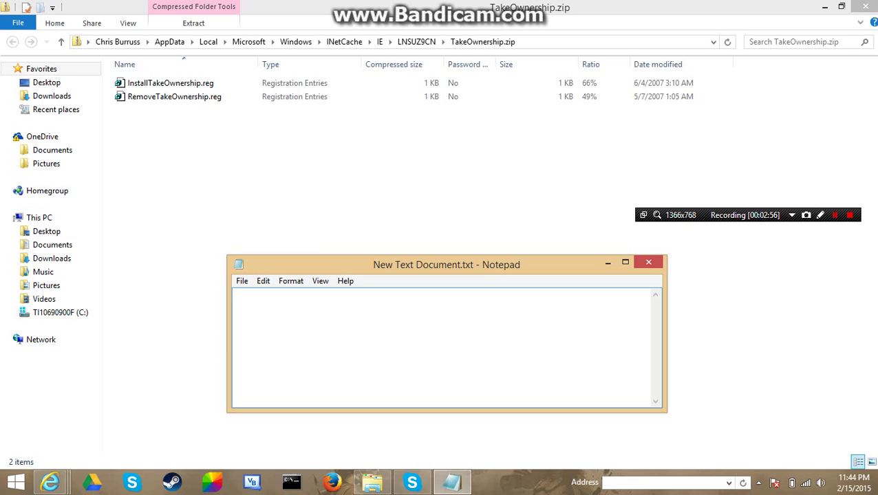
pyautogui.click(608, 263)
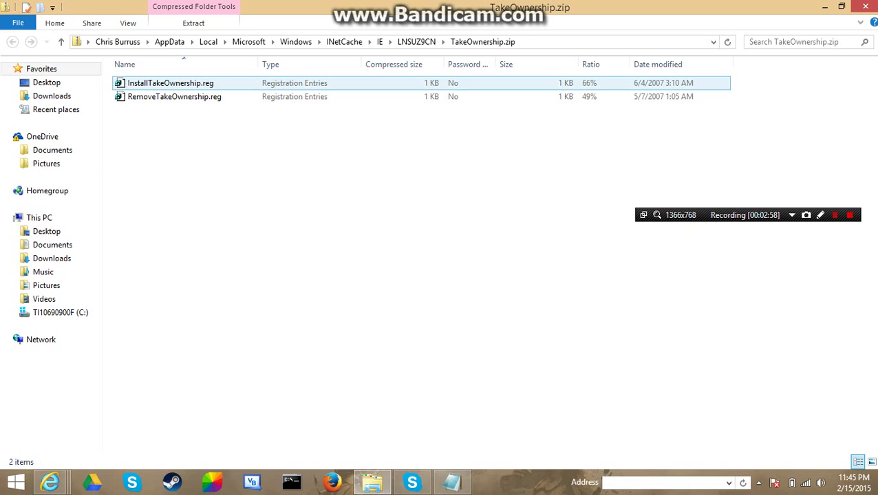
# - Copy InstallTakeOwnership.reg from the TakeOwnership.zip archive
pyautogui.rightClick(222, 90)
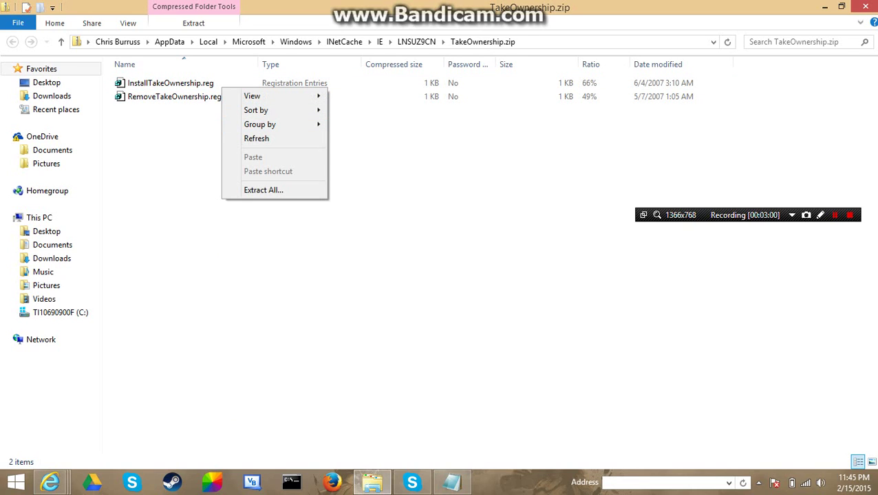
pyautogui.press('Escape')
pyautogui.click(170, 82)
pyautogui.rightClick(118, 84)
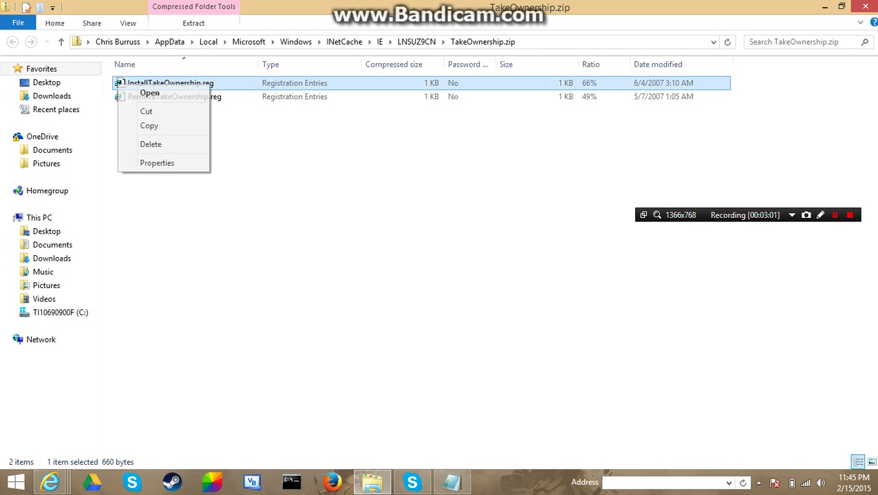
pyautogui.click(147, 124)
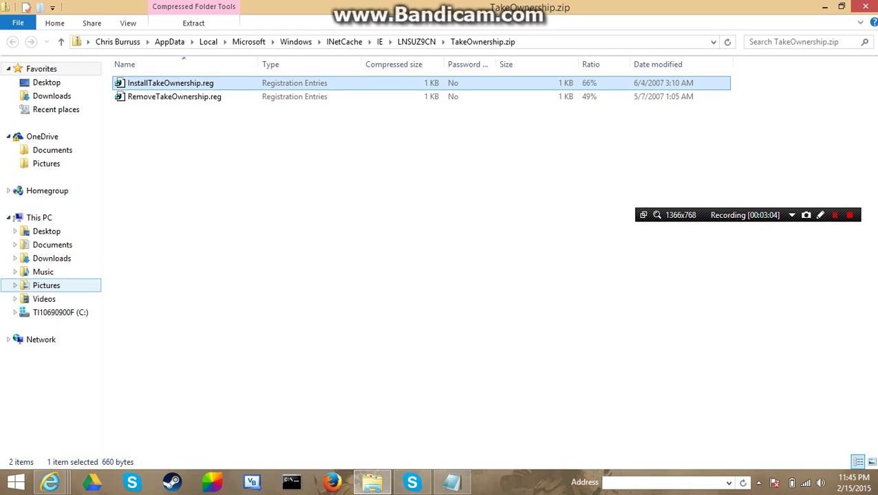
# - Paste the copied registry file into the root of the C: drive, choosing to skip the file that already exists there
pyautogui.click(60, 312)
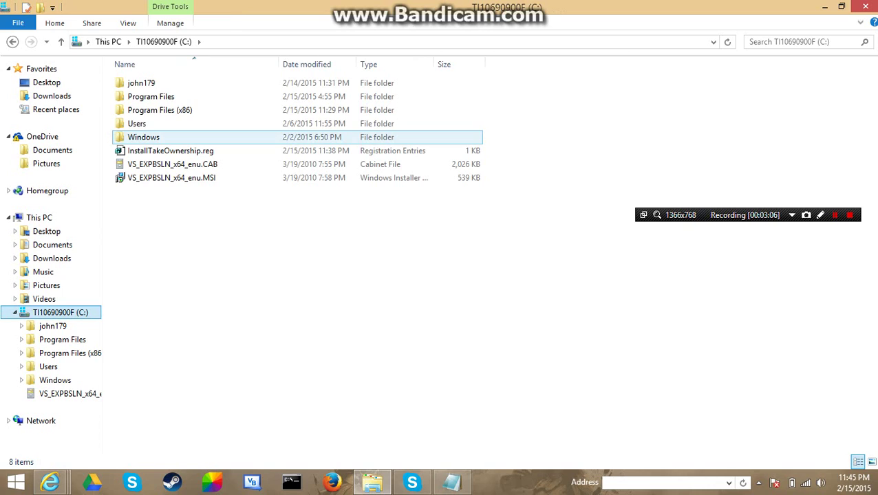
pyautogui.click(160, 110)
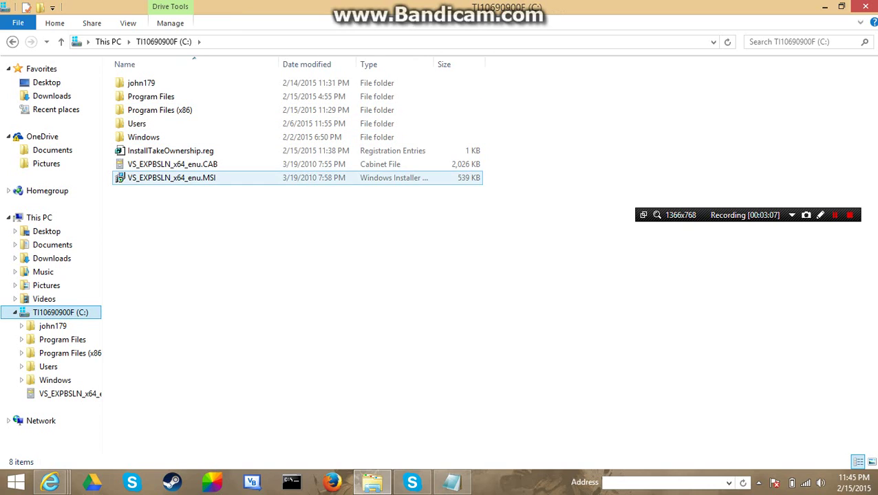
pyautogui.rightClick(170, 203)
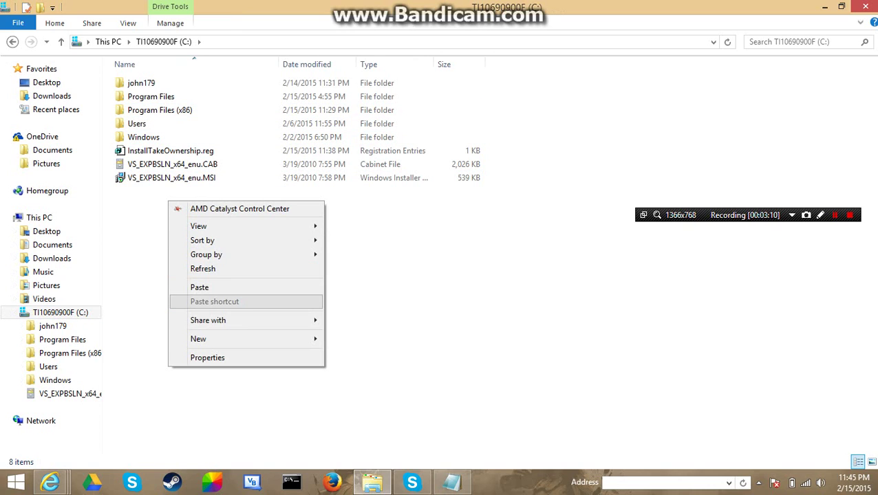
pyautogui.click(199, 286)
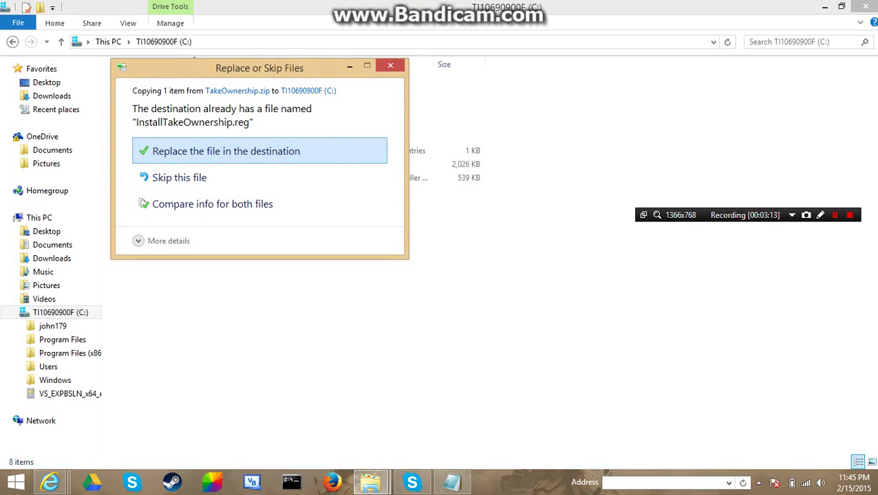
pyautogui.click(179, 177)
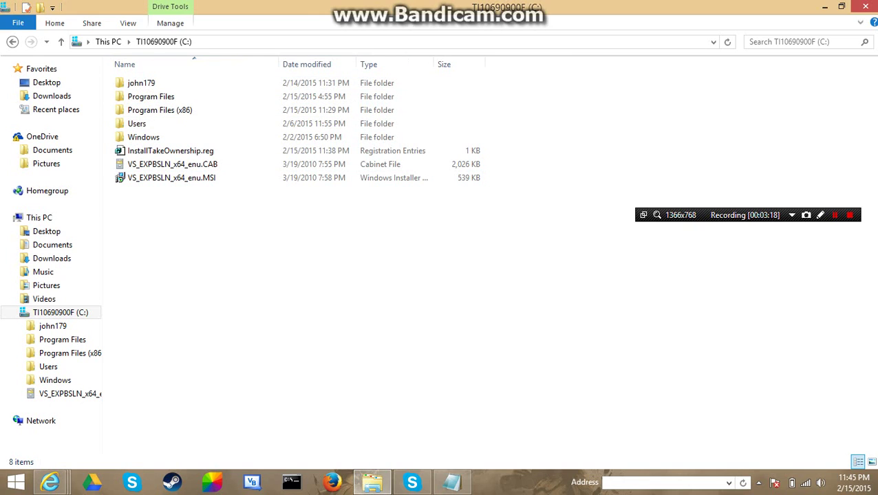
# - Restore the empty note and write "i will not because its already on my computer" in it
pyautogui.click(452, 482)
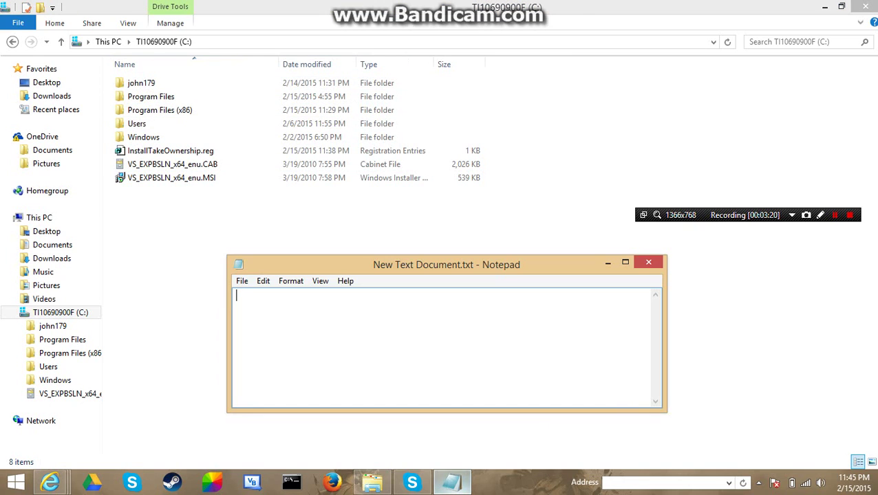
pyautogui.write('now')
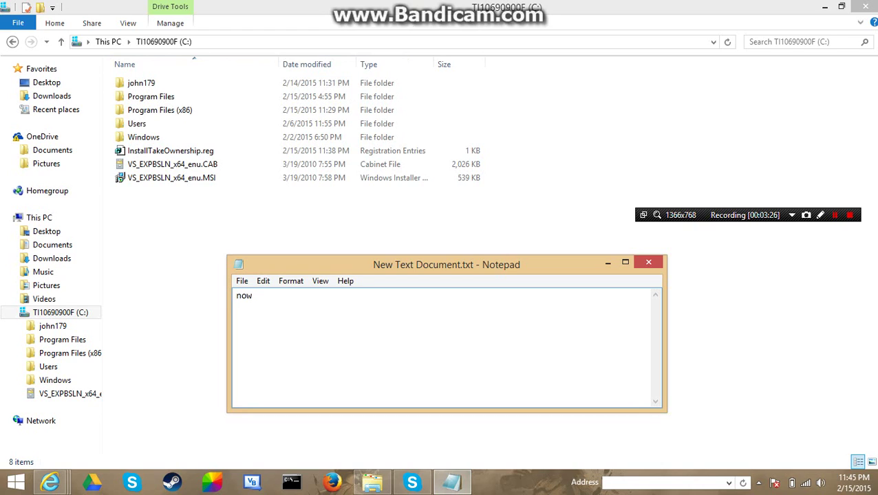
pyautogui.write(' intuo')
pyautogui.press('BackSpace')
pyautogui.press('BackSpace')
pyautogui.write('wo')
pyautogui.press('BackSpace')
pyautogui.press('BackSpace')
pyautogui.write('w')
pyautogui.press('BackSpace')
pyautogui.write('stall in')
pyautogui.press('BackSpace')
pyautogui.press('BackSpace')
pyautogui.press('BackSpace')
pyautogui.press('BackSpace')
pyautogui.press('BackSpace')
pyautogui.press('BackSpace')
pyautogui.press('BackSpace')
pyautogui.press('BackSpace')
pyautogui.press('BackSpace')
pyautogui.press('BackSpace')
pyautogui.press('BackSpace')
pyautogui.press('BackSpace')
pyautogui.press('BackSpace')
pyautogui.press('BackSpace')
pyautogui.press('BackSpace')
pyautogui.write('i will not because')
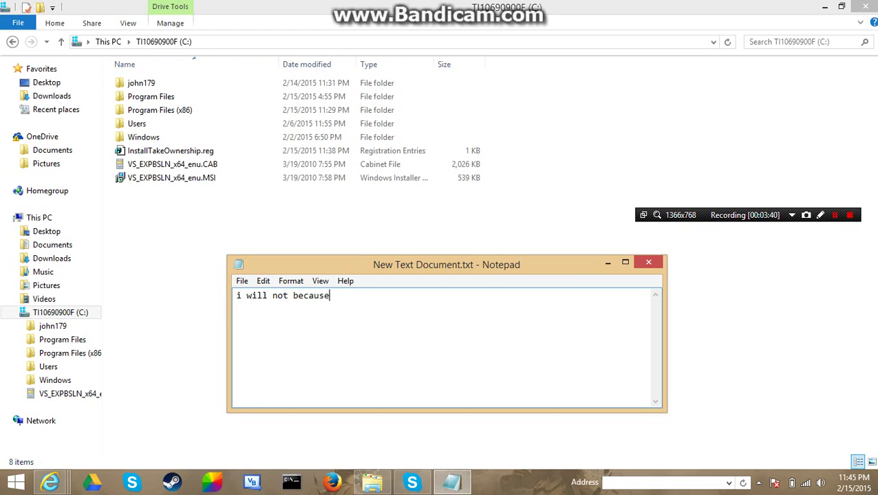
pyautogui.write(' its already on my como')
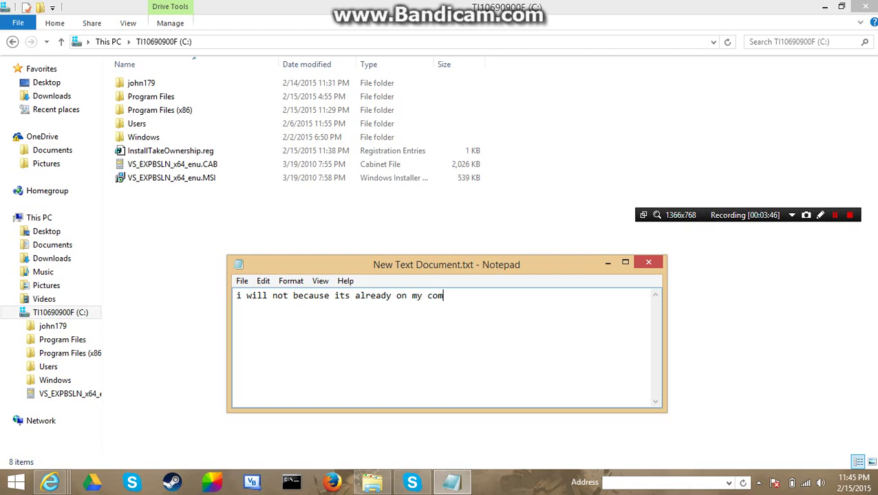
pyautogui.press('BackSpace')
pyautogui.write('puter')
# - Clear the remark about the computer from the note and minimize Notepad again
pyautogui.press('BackSpace')
pyautogui.press('BackSpace')
pyautogui.press('BackSpace')
pyautogui.press('BackSpace')
pyautogui.press('BackSpace')
pyautogui.press('BackSpace')
pyautogui.press('BackSpace')
pyautogui.press('BackSpace')
pyautogui.press('BackSpace')
pyautogui.press('BackSpace')
pyautogui.press('BackSpace')
pyautogui.press('BackSpace')
pyautogui.press('BackSpace')
pyautogui.press('BackSpace')
pyautogui.press('BackSpace')
pyautogui.press('BackSpace')
pyautogui.press('BackSpace')
pyautogui.press('BackSpace')
pyautogui.press('BackSpace')
pyautogui.press('BackSpace')
pyautogui.press('BackSpace')
pyautogui.press('BackSpace')
pyautogui.press('BackSpace')
pyautogui.press('BackSpace')
pyautogui.press('BackSpace')
pyautogui.press('BackSpace')
pyautogui.press('BackSpace')
pyautogui.press('BackSpace')
pyautogui.press('BackSpace')
pyautogui.press('BackSpace')
pyautogui.press('BackSpace')
pyautogui.press('BackSpace')
pyautogui.press('BackSpace')
pyautogui.press('BackSpace')
pyautogui.press('BackSpace')
pyautogui.press('BackSpace')
pyautogui.press('BackSpace')
pyautogui.press('BackSpace')
pyautogui.press('BackSpace')
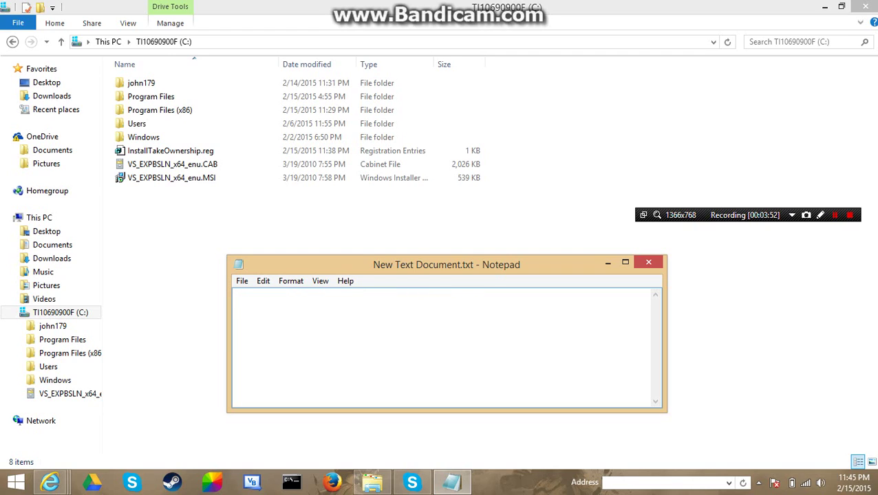
pyautogui.click(607, 263)
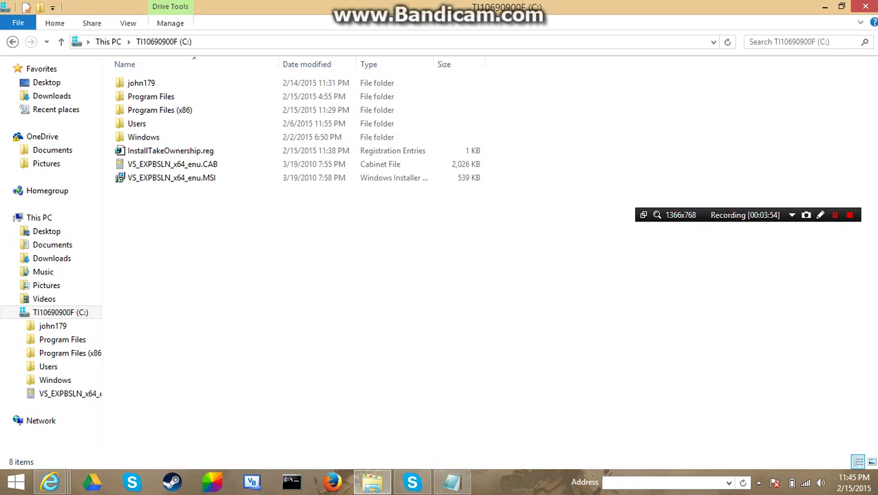
# - Open InstallTakeOwnership.reg from the C: drive, start a note reading "click on" and erase it
pyautogui.doubleClick(171, 151)
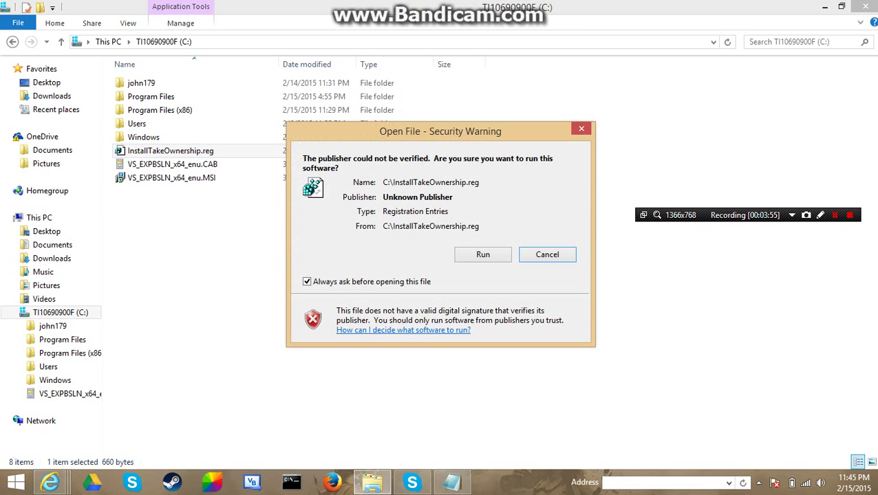
pyautogui.click(452, 483)
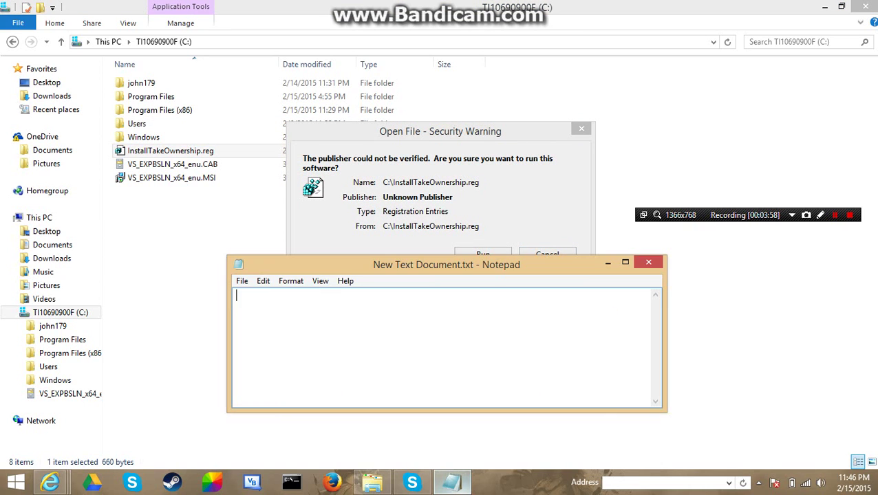
pyautogui.write('click ')
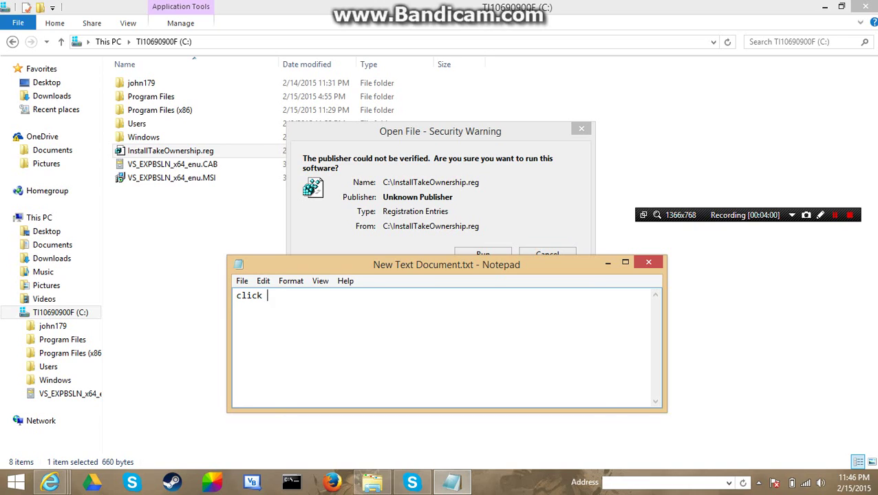
pyautogui.write('on')
pyautogui.press('BackSpace')
pyautogui.press('BackSpace')
pyautogui.press('BackSpace')
pyautogui.press('BackSpace')
pyautogui.press('BackSpace')
pyautogui.press('BackSpace')
pyautogui.press('BackSpace')
pyautogui.press('BackSpace')
pyautogui.press('BackSpace')
pyautogui.press('BackSpace')
# - Minimize the note, dismiss the security warning without running the registry file, and open the Program Files folder on the C: drive
pyautogui.click(607, 262)
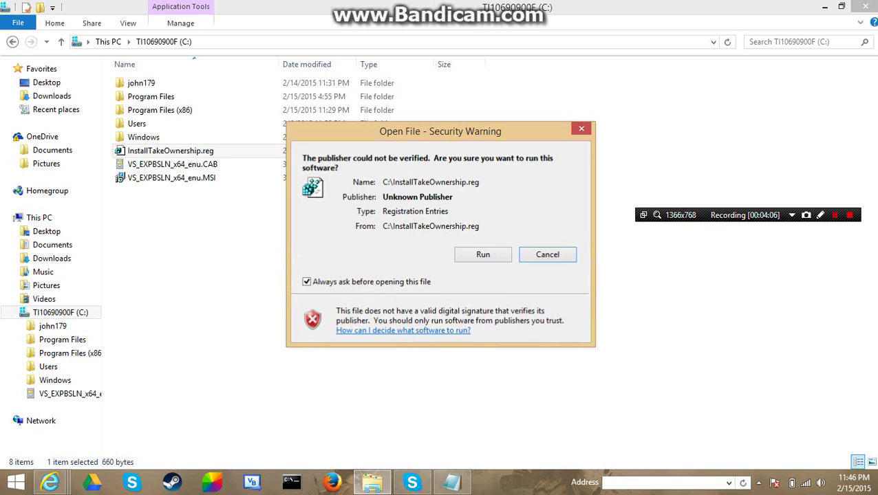
pyautogui.click(581, 128)
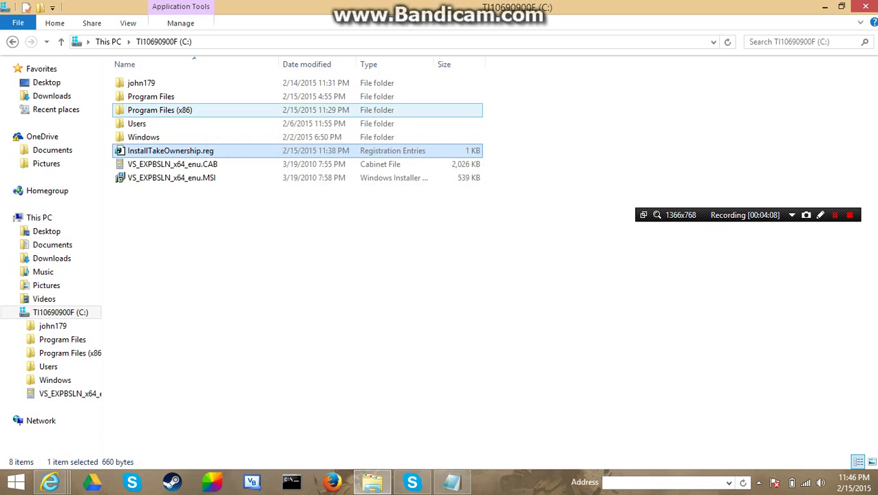
pyautogui.doubleClick(151, 96)
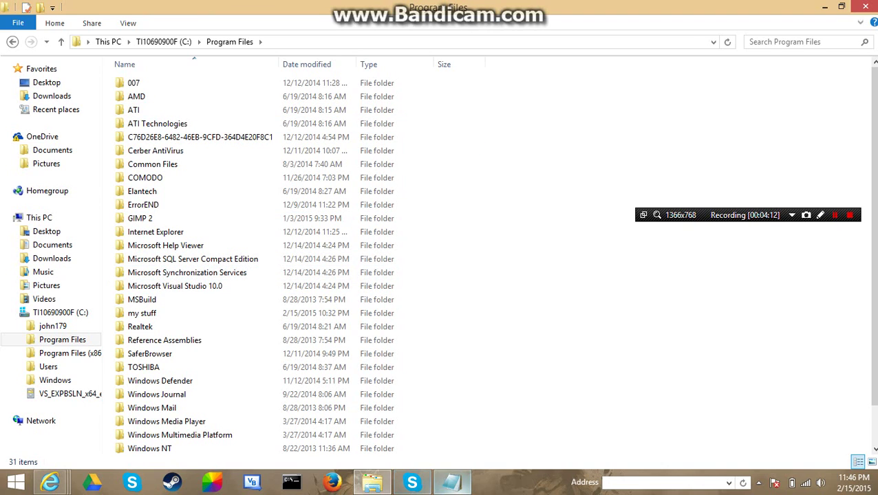
# - Write "once you have done that now" in the note and snap the Notepad window to the right half of the screen
pyautogui.click(452, 482)
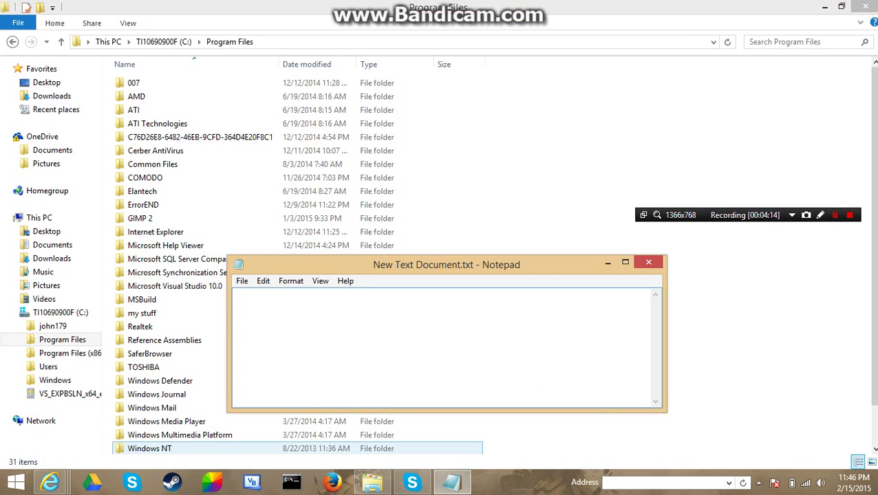
pyautogui.write('once you have done that')
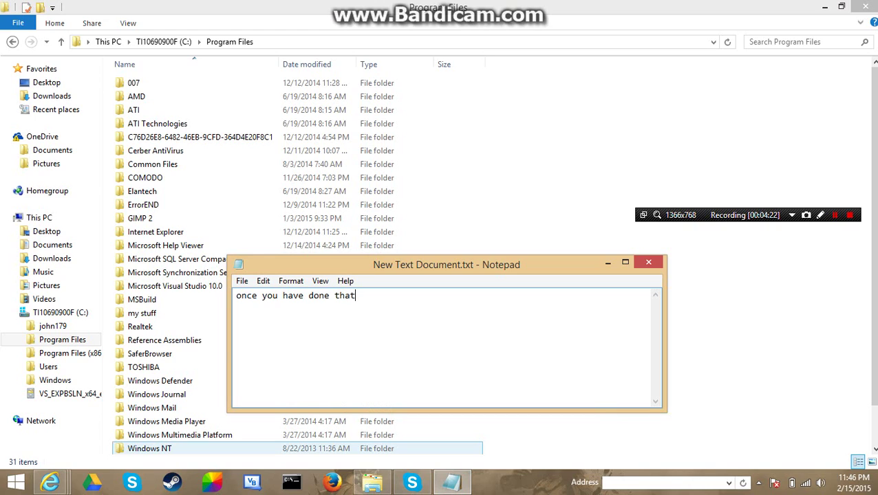
pyautogui.write(' no3\\w')
pyautogui.press('BackSpace')
pyautogui.press('BackSpace')
pyautogui.press('BackSpace')
pyautogui.write('w')
pyautogui.moveTo(558, 265); pyautogui.dragTo(877, 277)
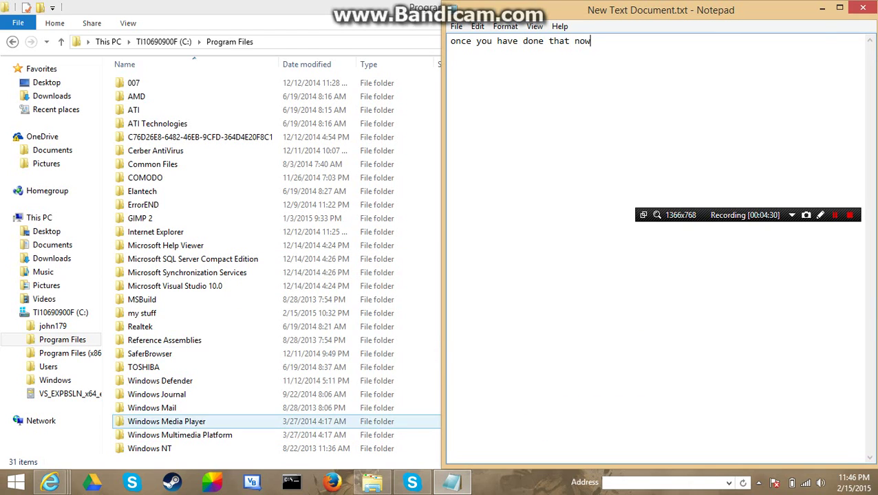
# - Display the commands available for the Windows Media Player folder in Program Files, and return to the Notepad note
pyautogui.click(166, 421)
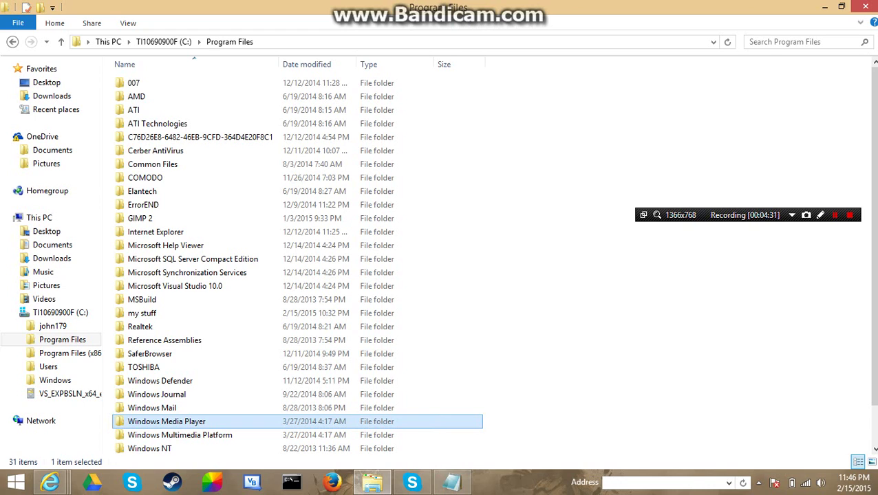
pyautogui.rightClick(159, 422)
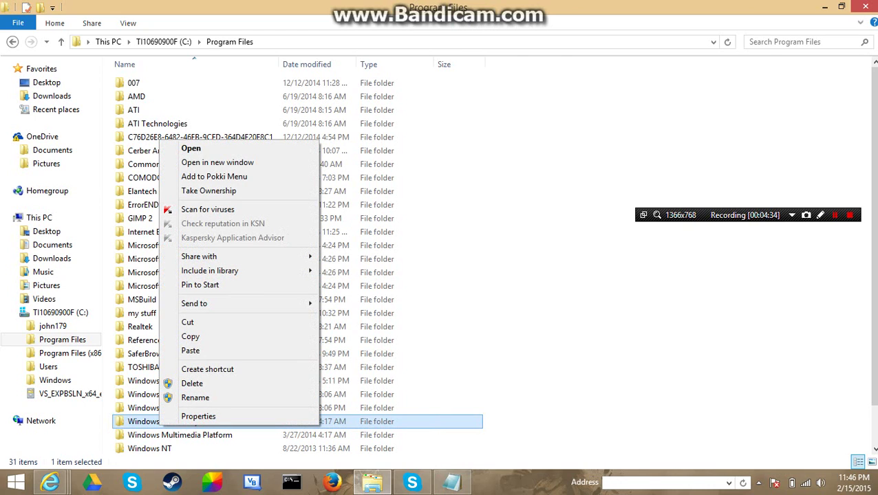
pyautogui.click(452, 482)
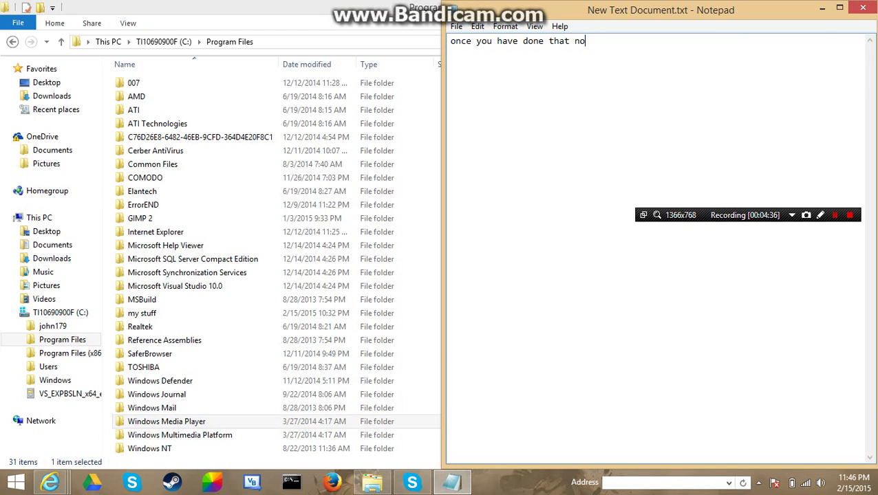
# - Erase the sentence in the note and start a new one with "as"
pyautogui.press('BackSpace')
pyautogui.press('BackSpace')
pyautogui.press('BackSpace')
pyautogui.press('BackSpace')
pyautogui.press('BackSpace')
pyautogui.press('BackSpace')
pyautogui.press('BackSpace')
pyautogui.press('BackSpace')
pyautogui.press('BackSpace')
pyautogui.press('BackSpace')
pyautogui.press('BackSpace')
pyautogui.press('BackSpace')
pyautogui.press('BackSpace')
pyautogui.press('BackSpace')
pyautogui.press('BackSpace')
pyautogui.press('BackSpace')
pyautogui.press('BackSpace')
pyautogui.press('BackSpace')
pyautogui.press('BackSpace')
pyautogui.press('BackSpace')
pyautogui.write('q')
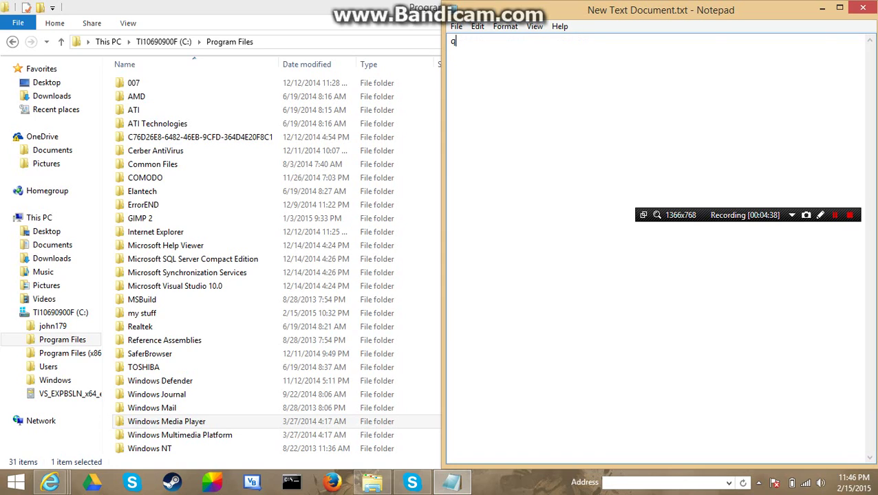
pyautogui.write('sdf')
pyautogui.press('BackSpace')
pyautogui.press('BackSpace')
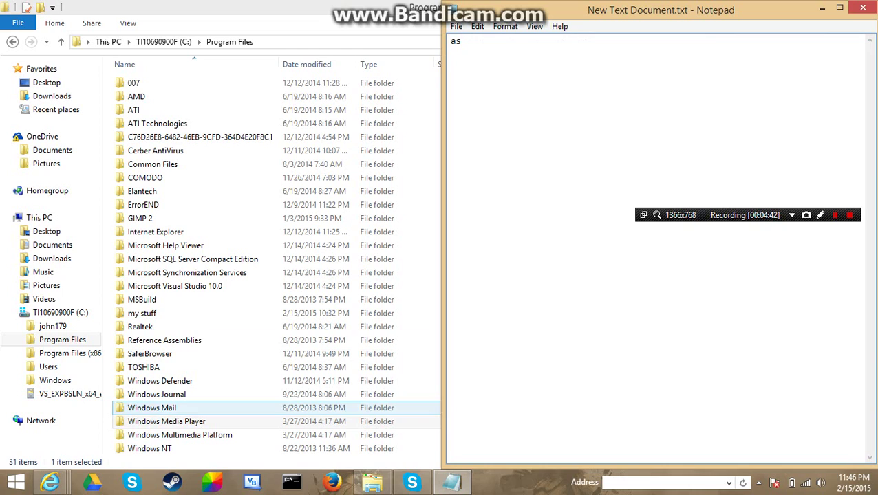
# - Check the Delete and Rename commands offered for the Windows Media Player folder, dismiss them and bring the note back
pyautogui.rightClick(205, 421)
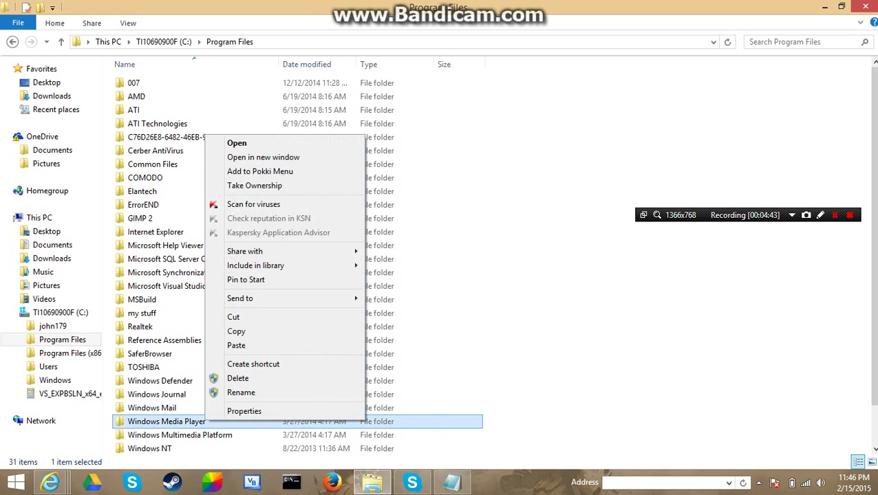
pyautogui.click(523, 378)
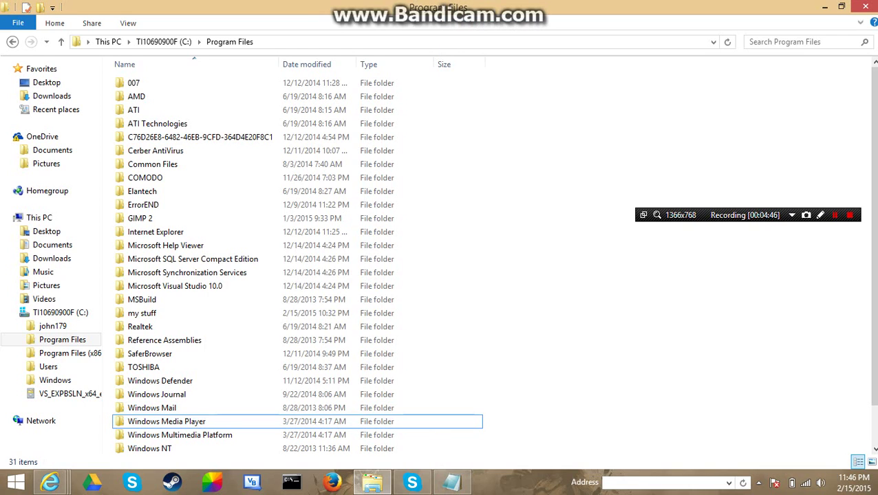
pyautogui.rightClick(622, 141)
pyautogui.click(452, 483)
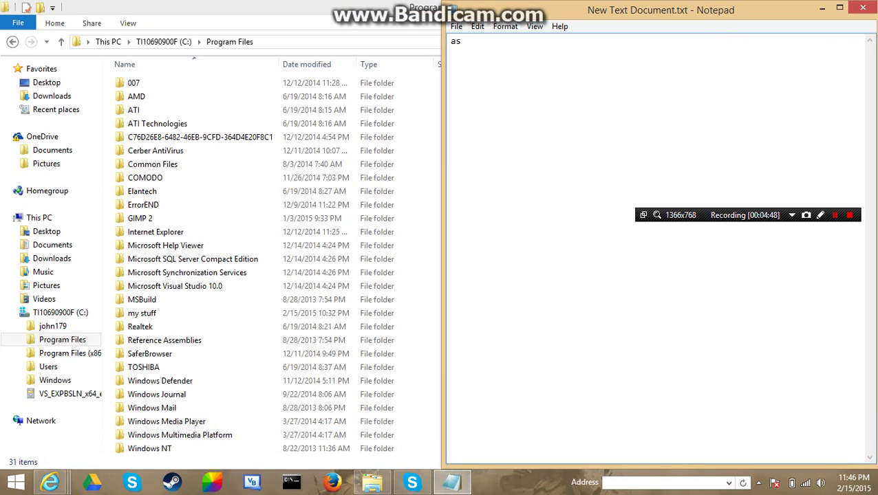
# - Continue the note with "you can seee to dleate or rename the file has a admin sign which means i do not have permission"
pyautogui.write('you can seee')
pyautogui.write('to dlea')
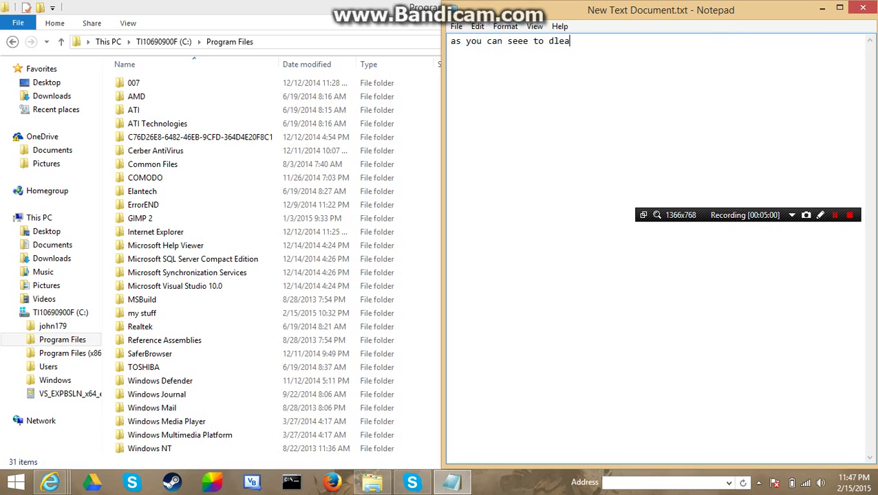
pyautogui.write('te or rename the file')
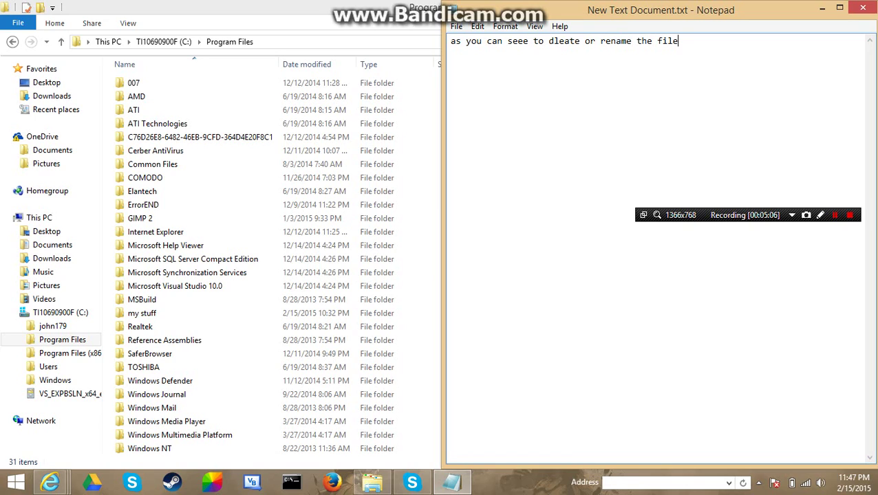
pyautogui.write(' has a admin sign')
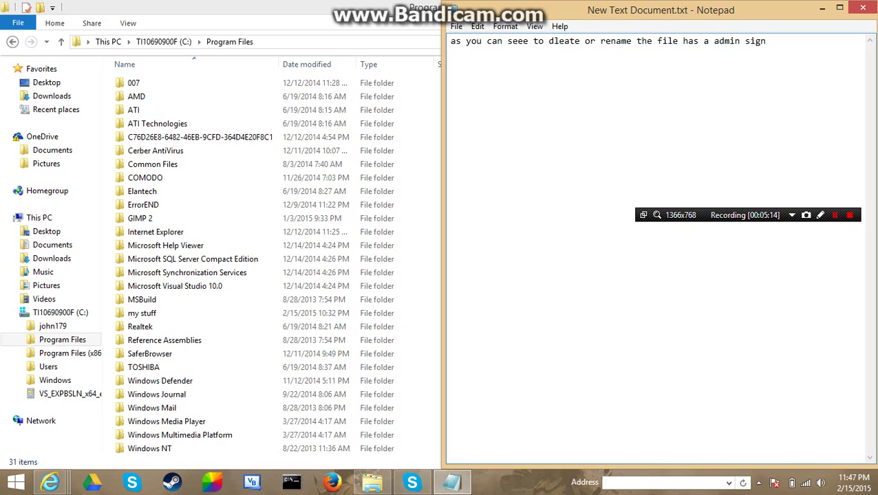
pyautogui.write(' which means its')
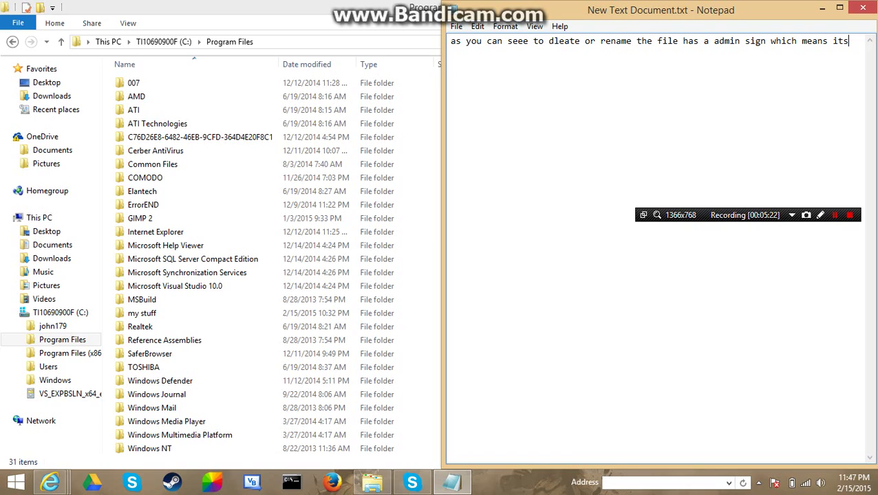
pyautogui.press('BackSpace')
pyautogui.press('BackSpace')
pyautogui.press('BackSpace')
pyautogui.write('i do not have permission ')
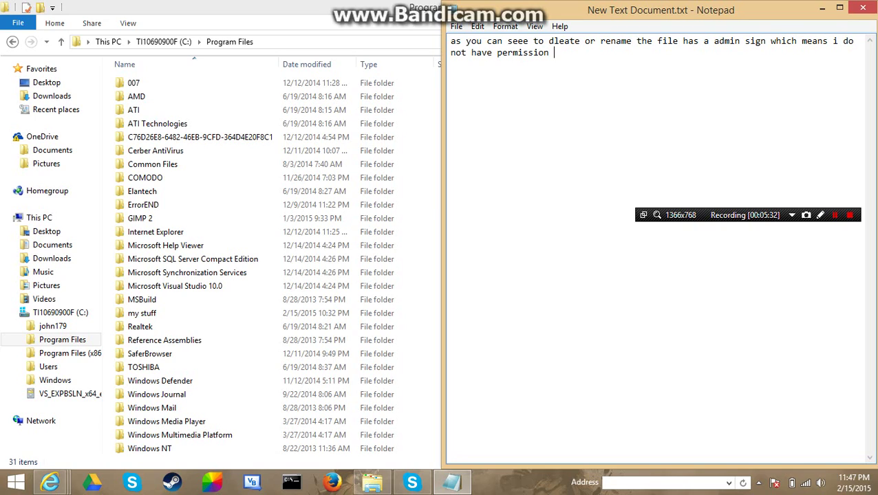
# - Add the instruction "now right click the folder click take ownership" to the end of the note
pyautogui.write('now right click the f')
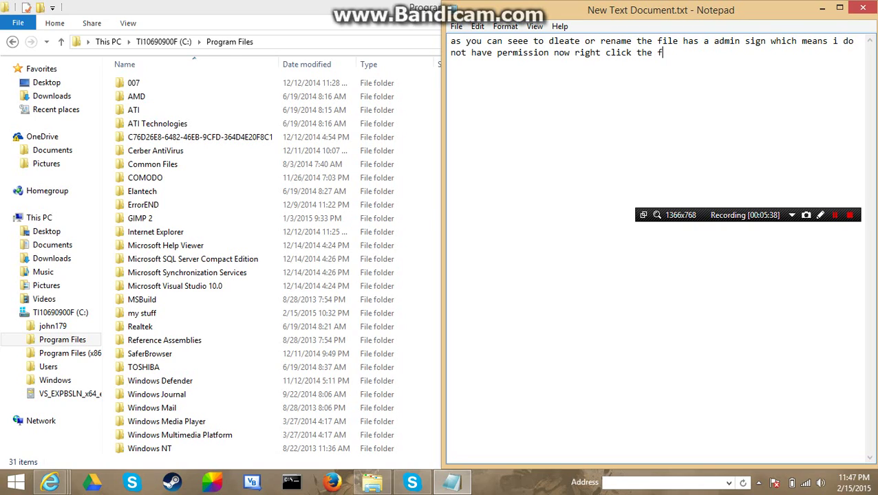
pyautogui.write('older and type')
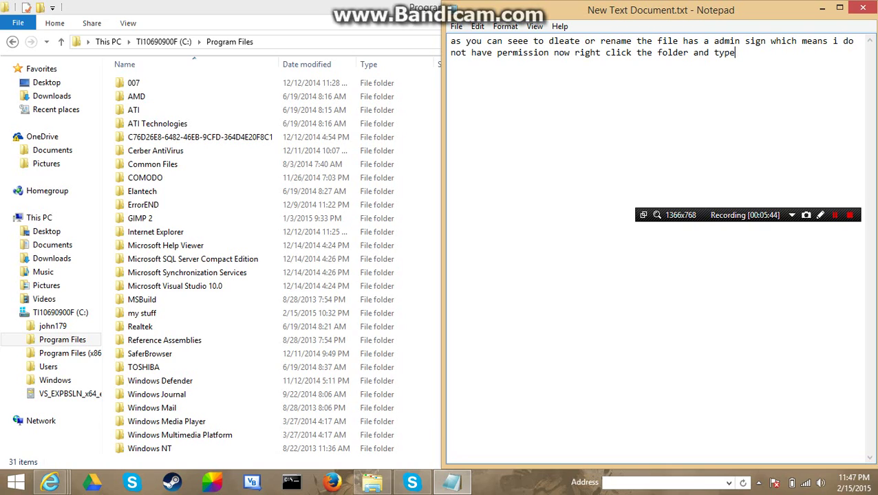
pyautogui.press('BackSpace')
pyautogui.press('BackSpace')
pyautogui.press('BackSpace')
pyautogui.press('BackSpace')
pyautogui.press('BackSpace')
pyautogui.press('BackSpace')
pyautogui.press('BackSpace')
pyautogui.press('BackSpace')
pyautogui.write('click take ownershi')
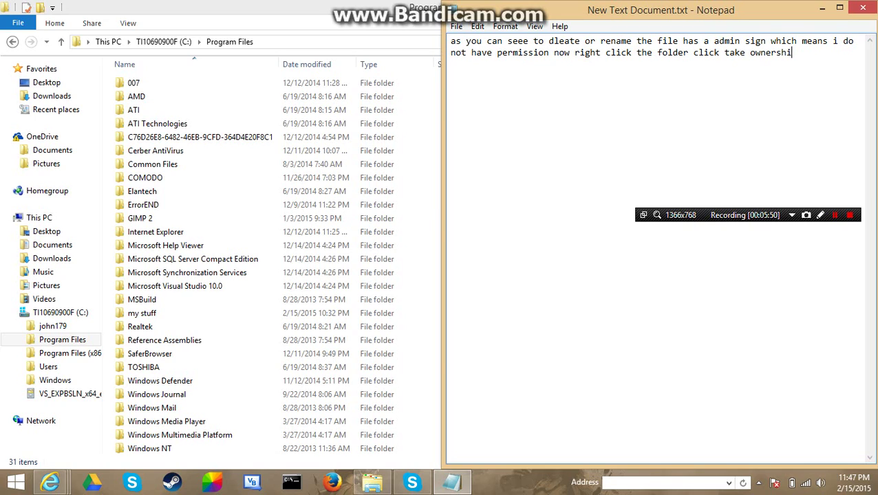
pyautogui.write('p')
# - Minimize the note and run Take Ownership on the Windows Media Player folder
pyautogui.click(821, 8)
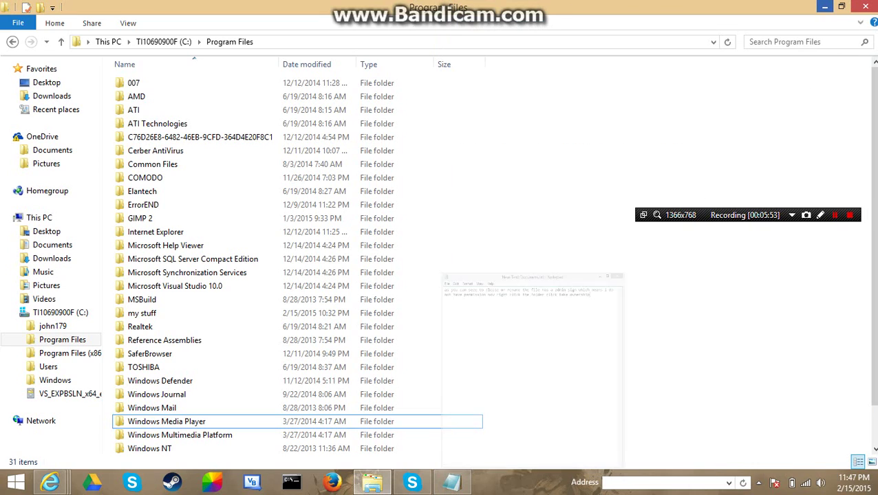
pyautogui.click(180, 421)
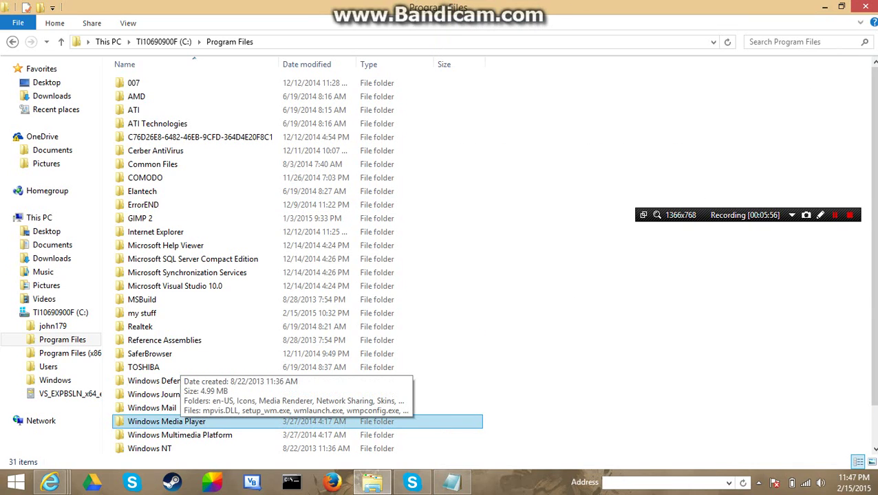
pyautogui.rightClick(174, 421)
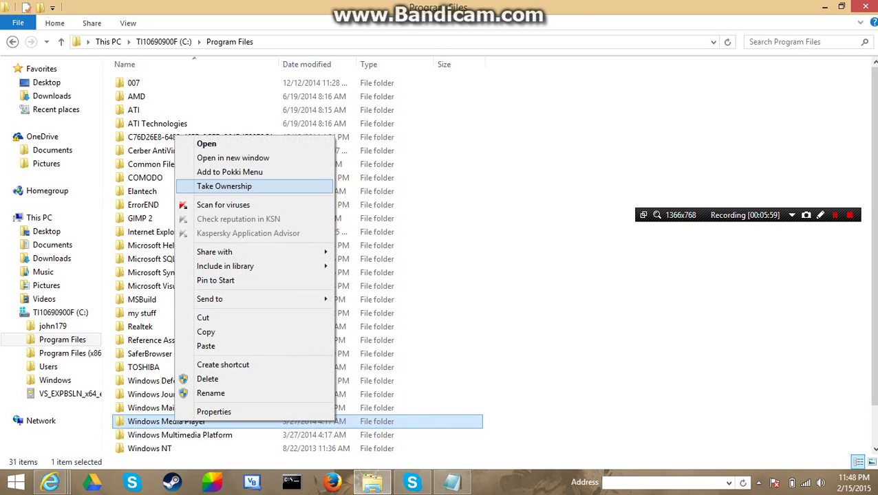
pyautogui.click(224, 186)
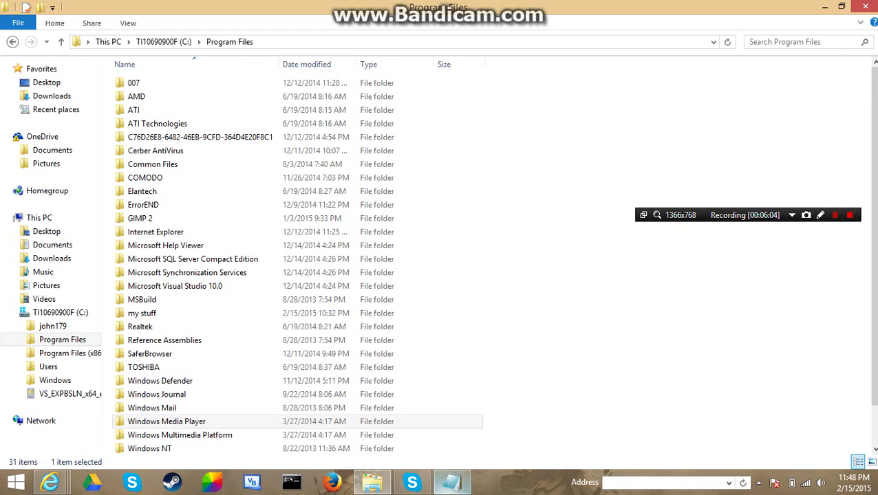
# - Inspect the Windows Media Player folder's available commands again after taking ownership, and return to the note
pyautogui.click(452, 482)
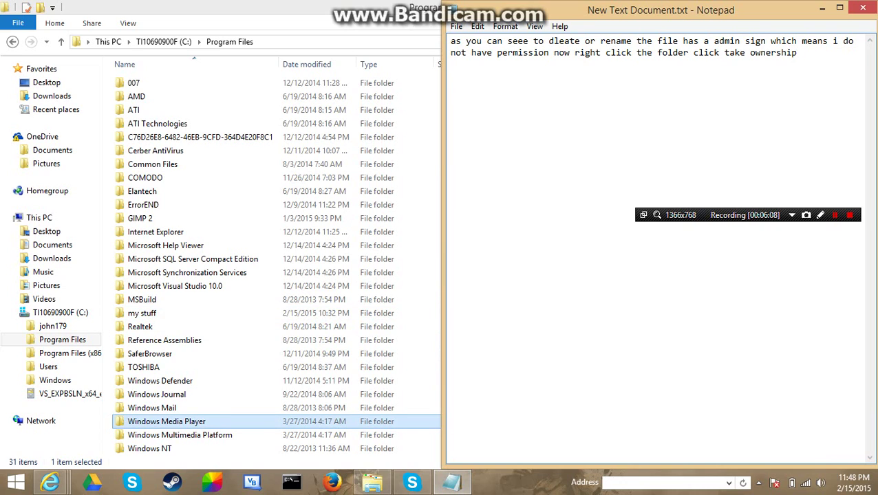
pyautogui.rightClick(167, 421)
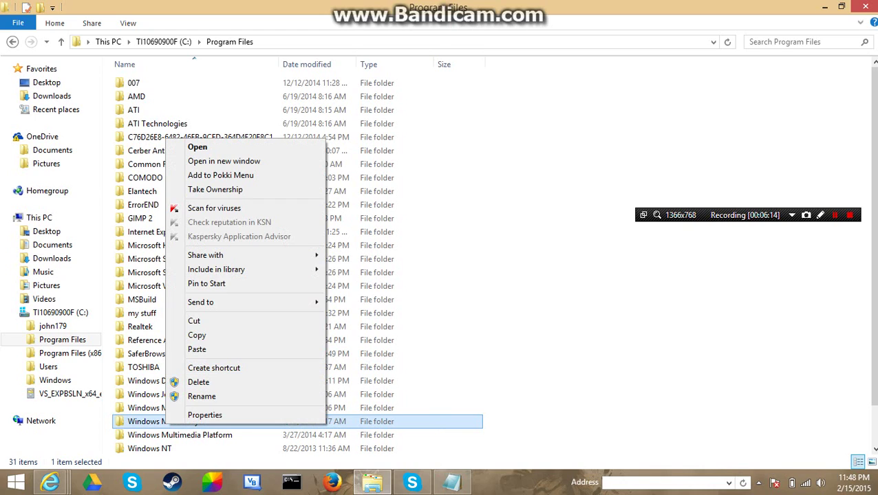
pyautogui.click(522, 381)
pyautogui.click(452, 482)
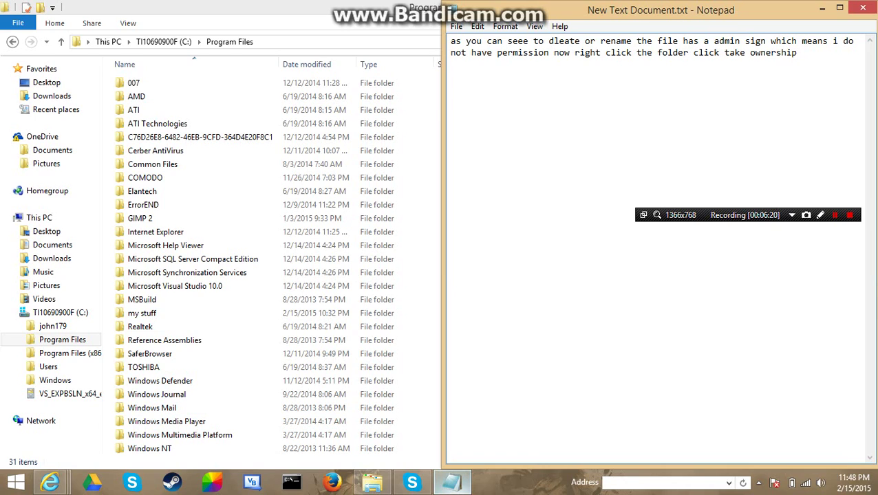
# - Replace the whole note with "now i can rename it"
pyautogui.press('BackSpace')
pyautogui.press('BackSpace')
pyautogui.press('BackSpace')
pyautogui.press('BackSpace')
pyautogui.press('BackSpace')
pyautogui.press('BackSpace')
pyautogui.press('BackSpace')
pyautogui.press('BackSpace')
pyautogui.press('BackSpace')
pyautogui.press('BackSpace')
pyautogui.press('BackSpace')
pyautogui.press('BackSpace')
pyautogui.press('BackSpace')
pyautogui.press('BackSpace')
pyautogui.press('BackSpace')
pyautogui.press('BackSpace')
pyautogui.press('BackSpace')
pyautogui.press('BackSpace')
pyautogui.press('BackSpace')
pyautogui.press('BackSpace')
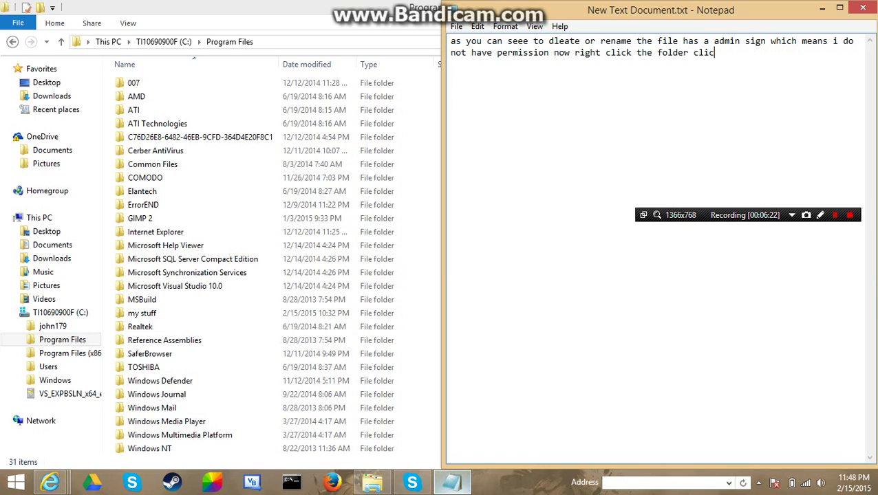
pyautogui.press('BackSpace')
pyautogui.press('BackSpace')
pyautogui.press('BackSpace')
pyautogui.press('BackSpace')
pyautogui.press('BackSpace')
pyautogui.press('BackSpace')
pyautogui.press('BackSpace')
pyautogui.press('BackSpace')
pyautogui.press('BackSpace')
pyautogui.press('BackSpace')
pyautogui.press('BackSpace')
pyautogui.press('BackSpace')
pyautogui.press('BackSpace')
pyautogui.press('BackSpace')
pyautogui.press('BackSpace')
pyautogui.press('BackSpace')
pyautogui.press('BackSpace')
pyautogui.press('BackSpace')
pyautogui.press('BackSpace')
pyautogui.press('BackSpace')
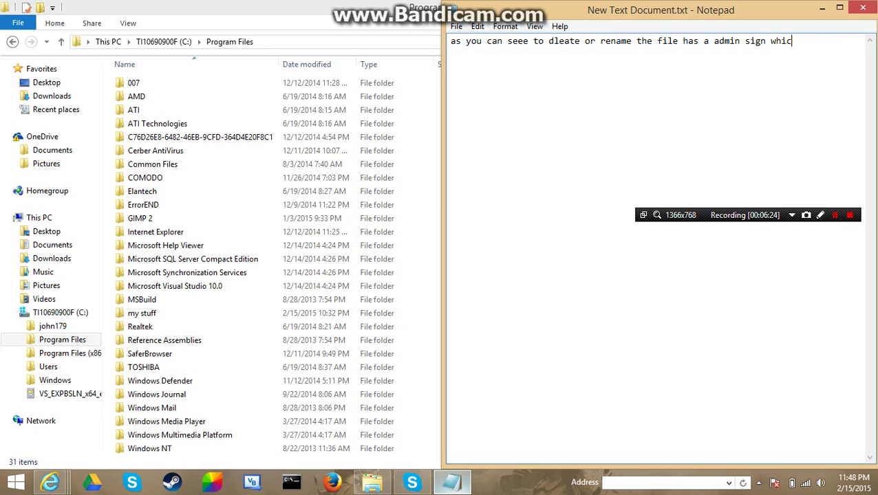
pyautogui.press('BackSpace')
pyautogui.press('BackSpace')
pyautogui.press('BackSpace')
pyautogui.press('BackSpace')
pyautogui.press('BackSpace')
pyautogui.press('BackSpace')
pyautogui.press('BackSpace')
pyautogui.press('BackSpace')
pyautogui.press('BackSpace')
pyautogui.press('BackSpace')
pyautogui.press('BackSpace')
pyautogui.press('BackSpace')
pyautogui.press('BackSpace')
pyautogui.press('BackSpace')
pyautogui.press('BackSpace')
pyautogui.press('BackSpace')
pyautogui.press('BackSpace')
pyautogui.press('BackSpace')
pyautogui.press('BackSpace')
pyautogui.press('BackSpace')
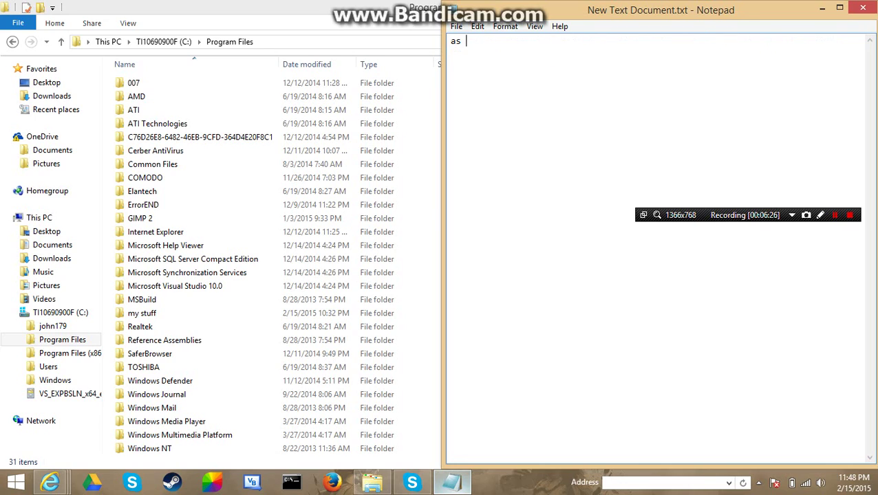
pyautogui.write('now i can rename it')
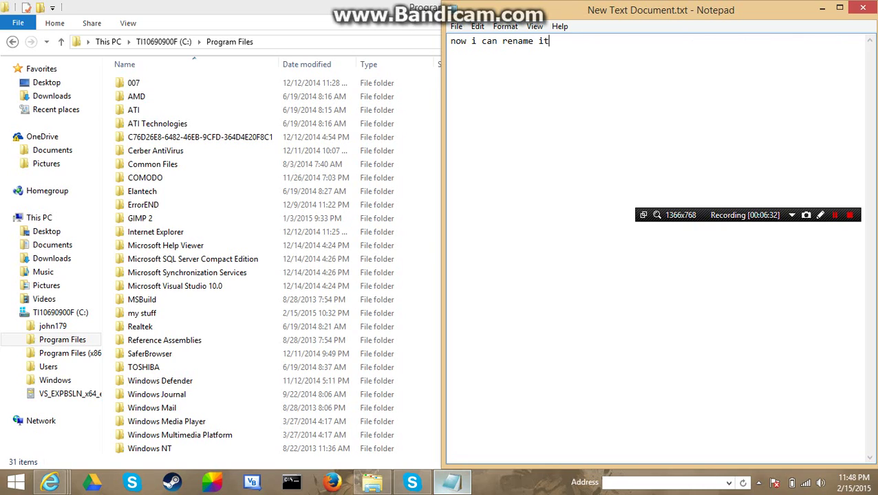
# - Try to rename the Windows Media Player folder as "windows something"
pyautogui.click(172, 448)
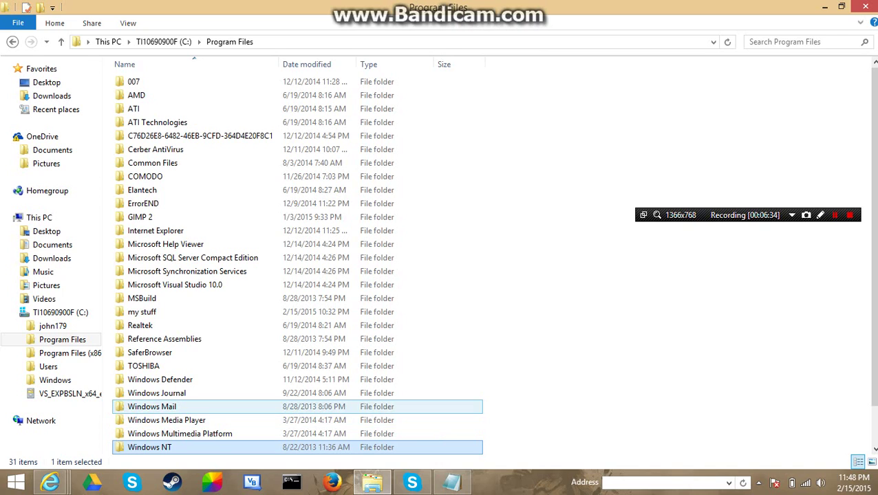
pyautogui.rightClick(191, 420)
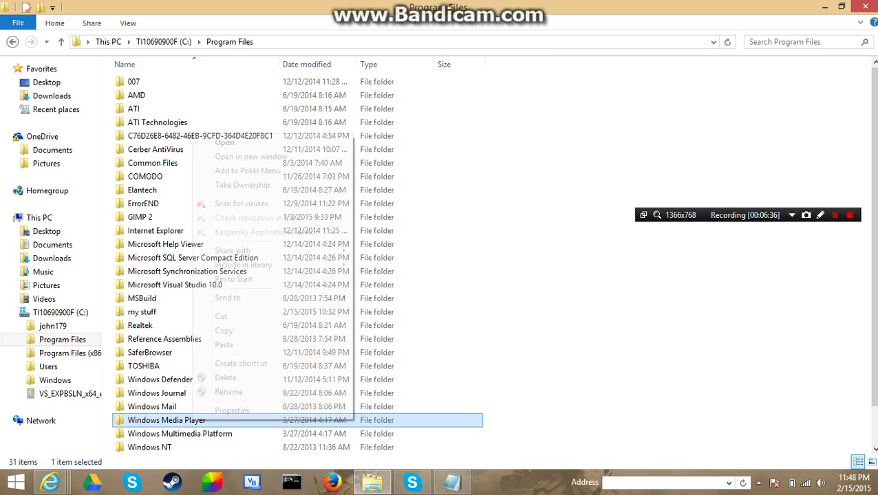
pyautogui.click(229, 390)
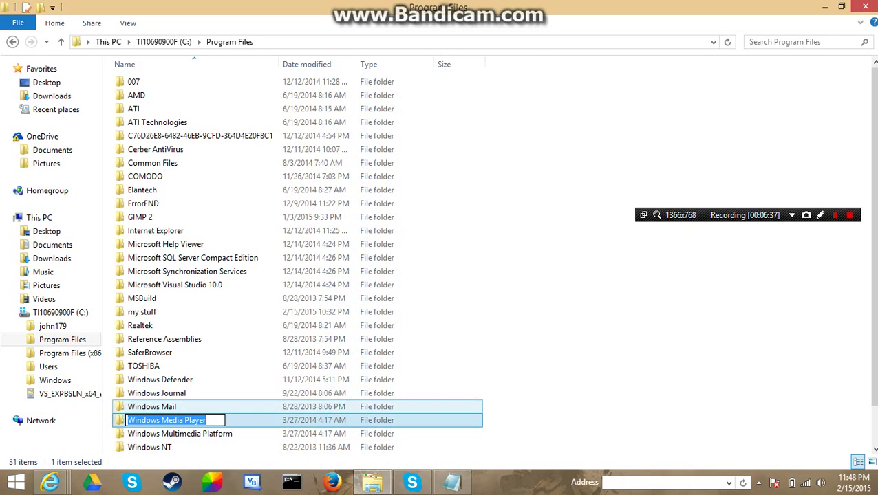
pyautogui.press('\\')
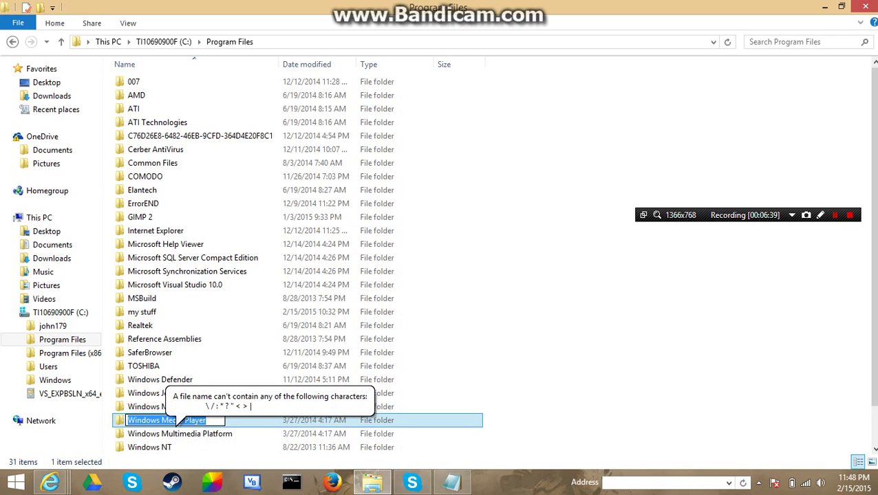
pyautogui.press('BackSpace')
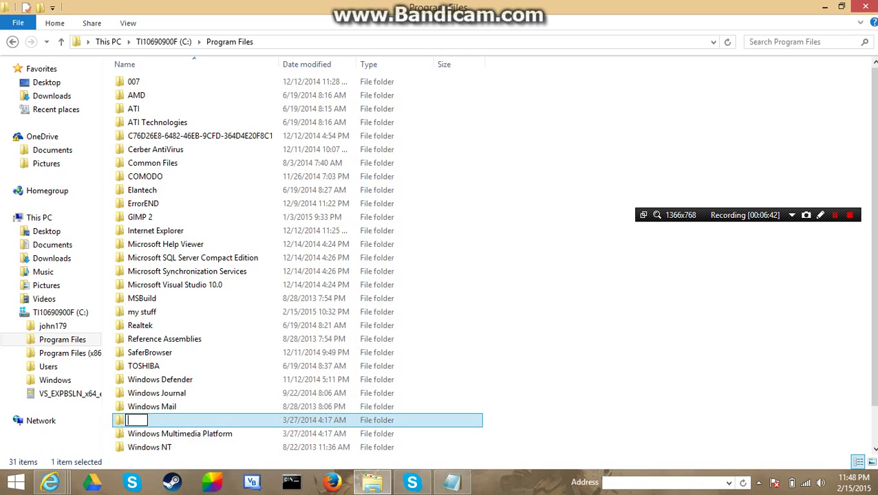
pyautogui.write('window')
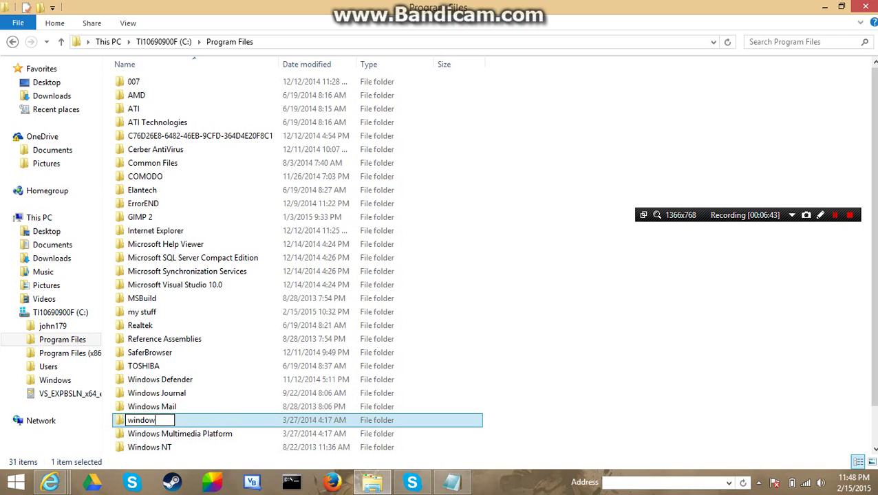
pyautogui.write('s someht')
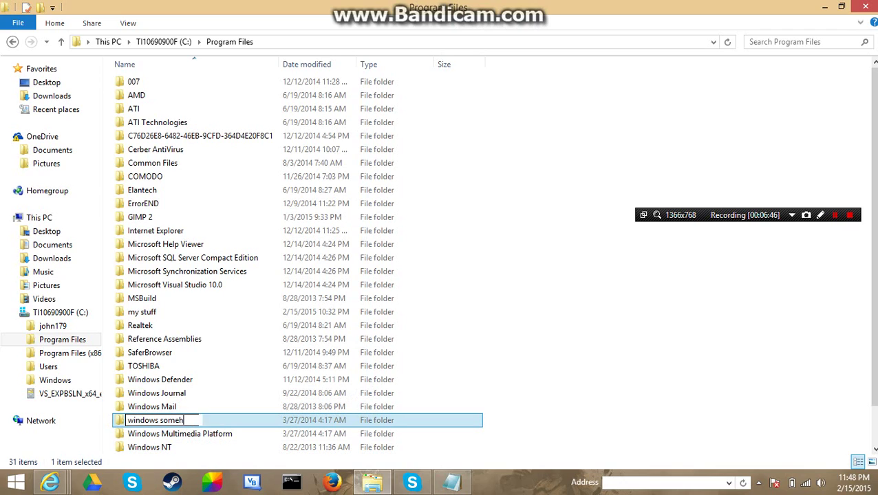
pyautogui.press('BackSpace')
pyautogui.press('BackSpace')
pyautogui.write('thing')
pyautogui.press('Return')
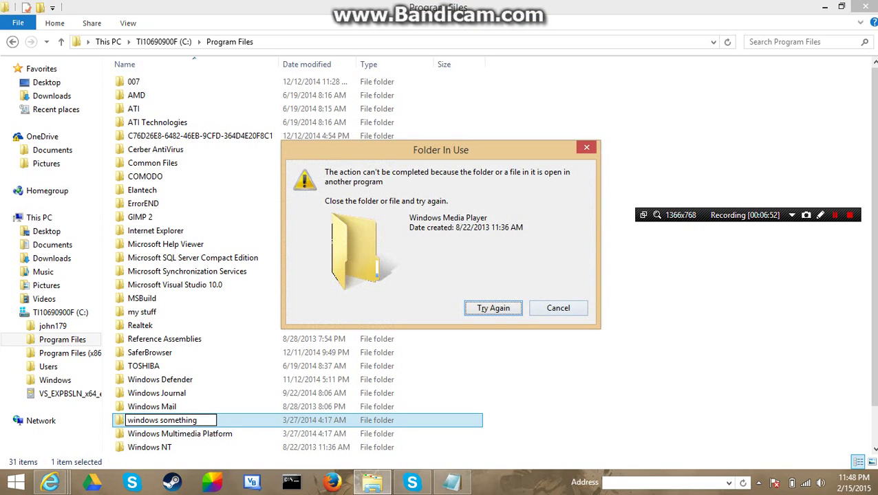
# - Cancel the attempted rename of the Windows Media Player folder and return to the note
pyautogui.click(558, 308)
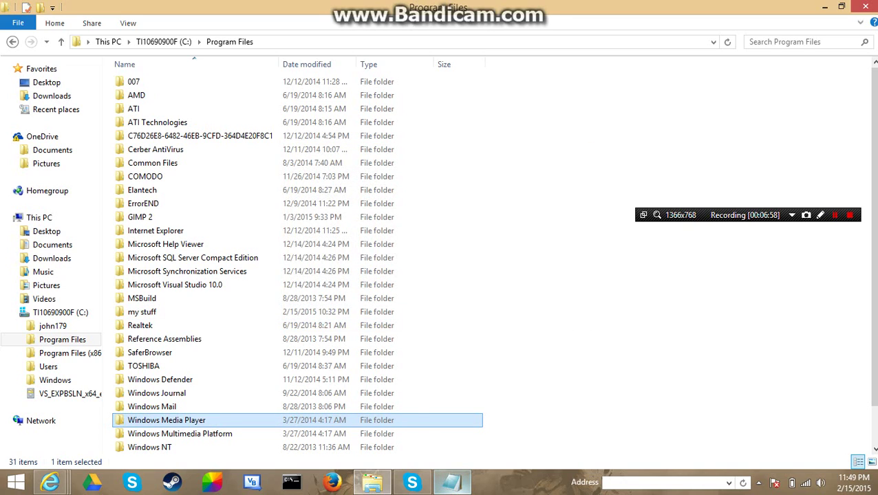
pyautogui.moveTo(451, 483)
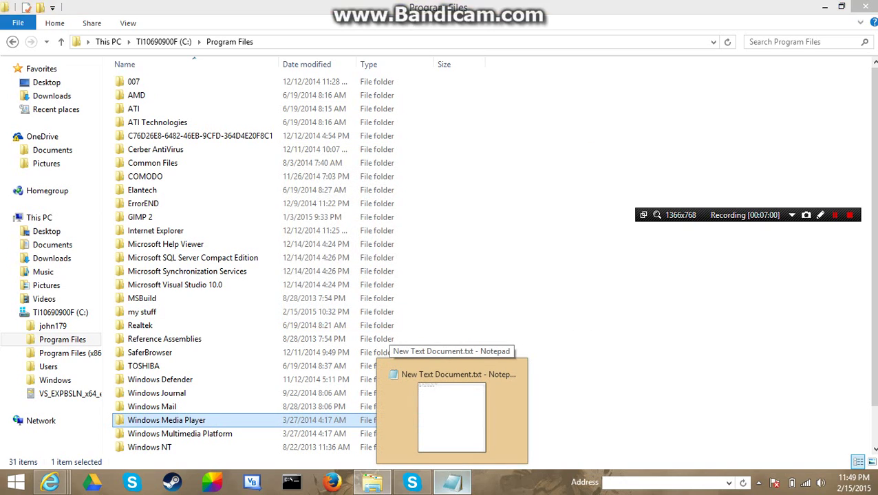
pyautogui.click(452, 412)
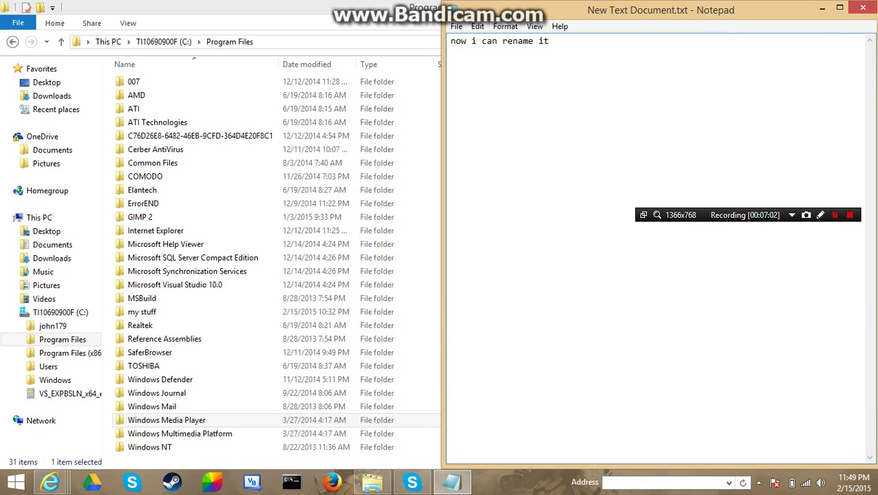
# - Replace the whole note with "i can not ername it because bandicam uses that but"
pyautogui.press('BackSpace')
pyautogui.press('BackSpace')
pyautogui.press('BackSpace')
pyautogui.press('BackSpace')
pyautogui.press('BackSpace')
pyautogui.press('BackSpace')
pyautogui.press('BackSpace')
pyautogui.press('BackSpace')
pyautogui.press('BackSpace')
pyautogui.press('BackSpace')
pyautogui.press('BackSpace')
pyautogui.press('BackSpace')
pyautogui.press('BackSpace')
pyautogui.press('BackSpace')
pyautogui.press('BackSpace')
pyautogui.press('BackSpace')
pyautogui.press('BackSpace')
pyautogui.press('BackSpace')
pyautogui.press('BackSpace')
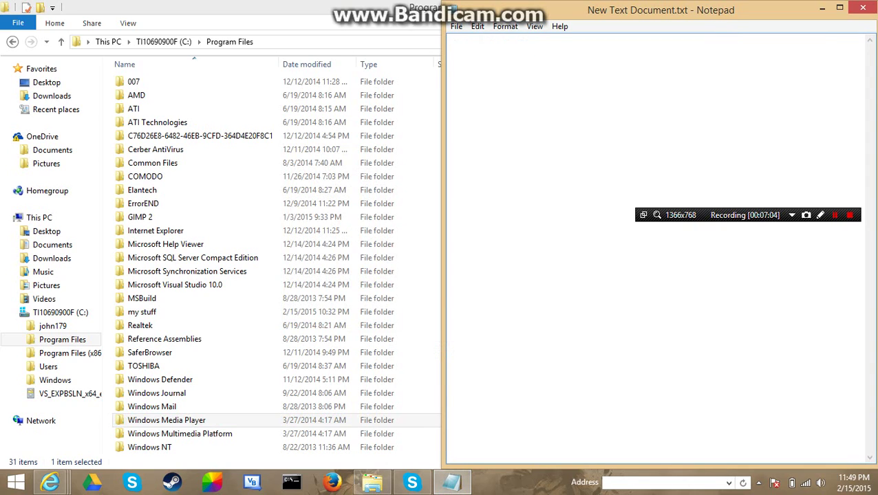
pyautogui.write('i can not ername i')
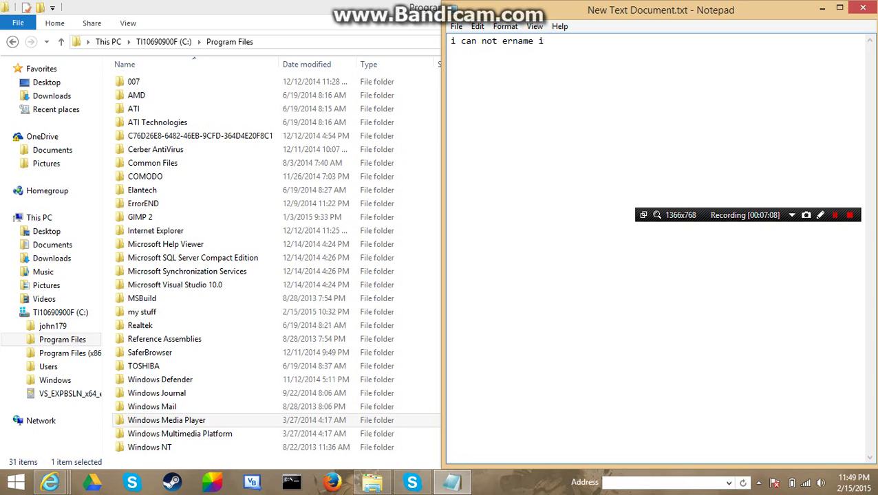
pyautogui.write('t because bandic')
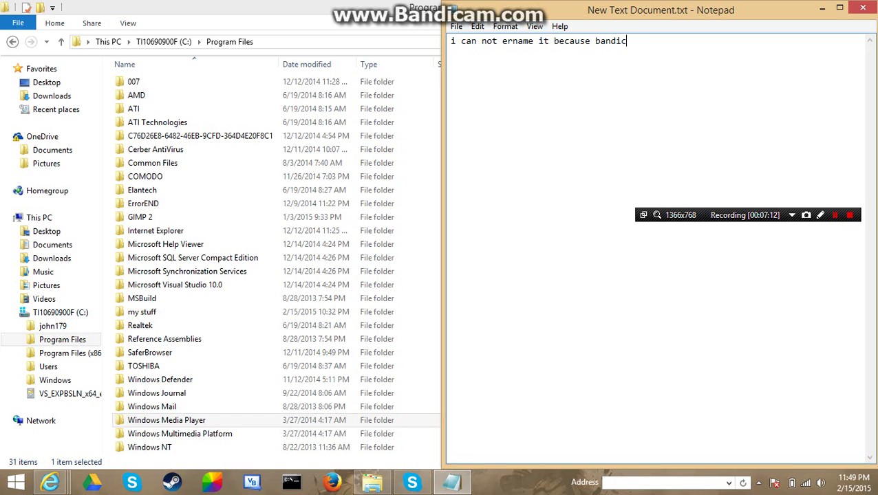
pyautogui.write('am')
pyautogui.press('BackSpace')
pyautogui.write('am us')
pyautogui.write('es that bu')
pyautogui.write('t')
pyautogui.press('Return')
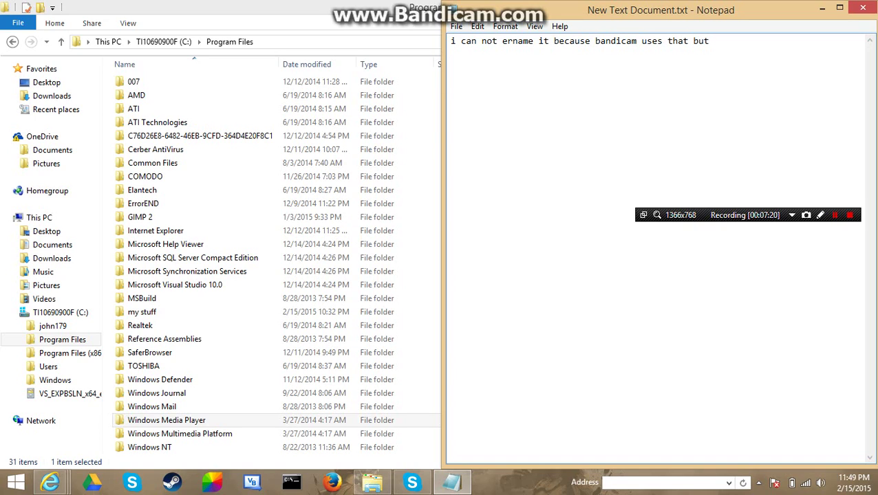
# - Add the closing lines "THAT IS IT\" and "ADIOS" below the note's text, separated by blank lines
pyautogui.write('TH')
pyautogui.write('IS IT\\')
pyautogui.press('Return')
pyautogui.press('Return')
pyautogui.press('Return')
pyautogui.write('ADIOS')
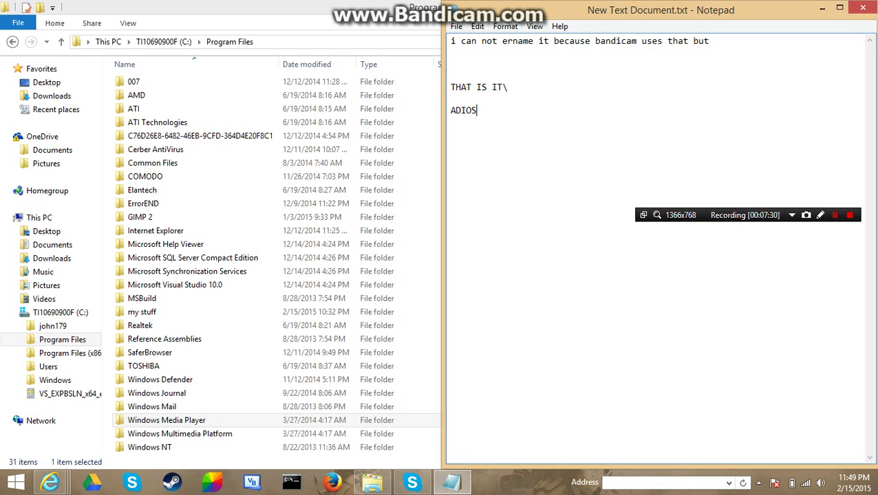
# - Minimize the note, the Program Files window and the browser to show the desktop
pyautogui.click(825, 6)
pyautogui.click(825, 7)
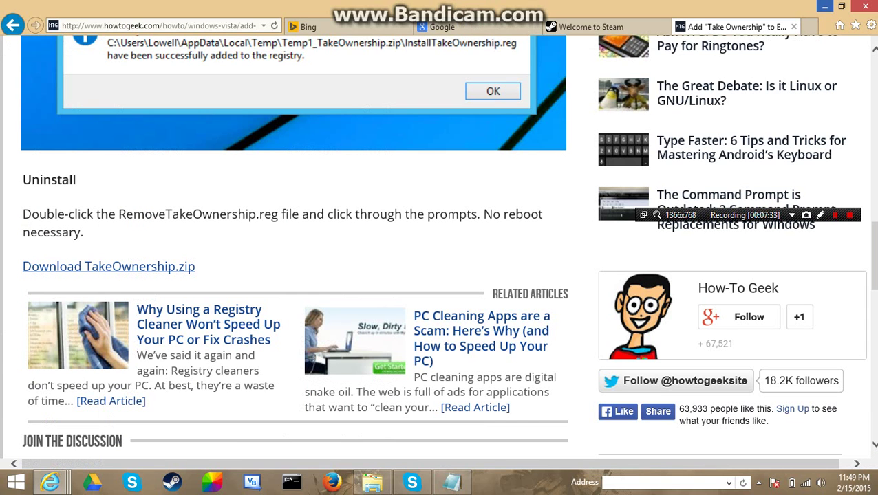
pyautogui.click(825, 7)
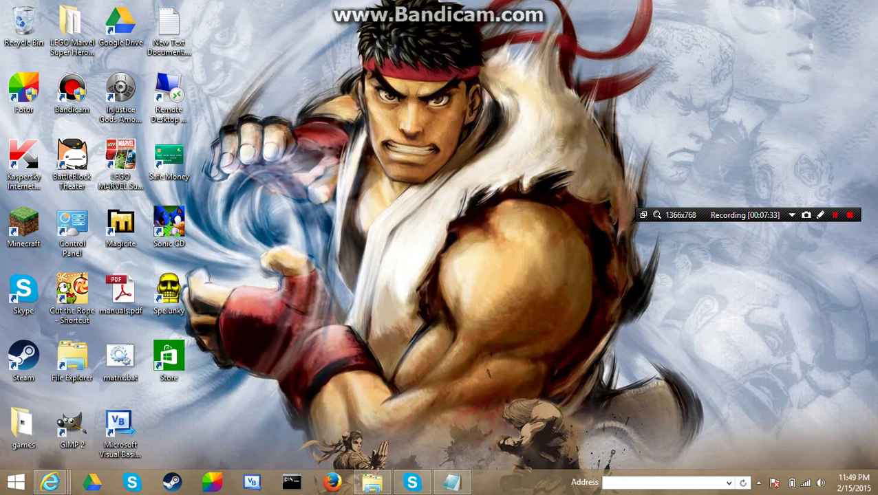